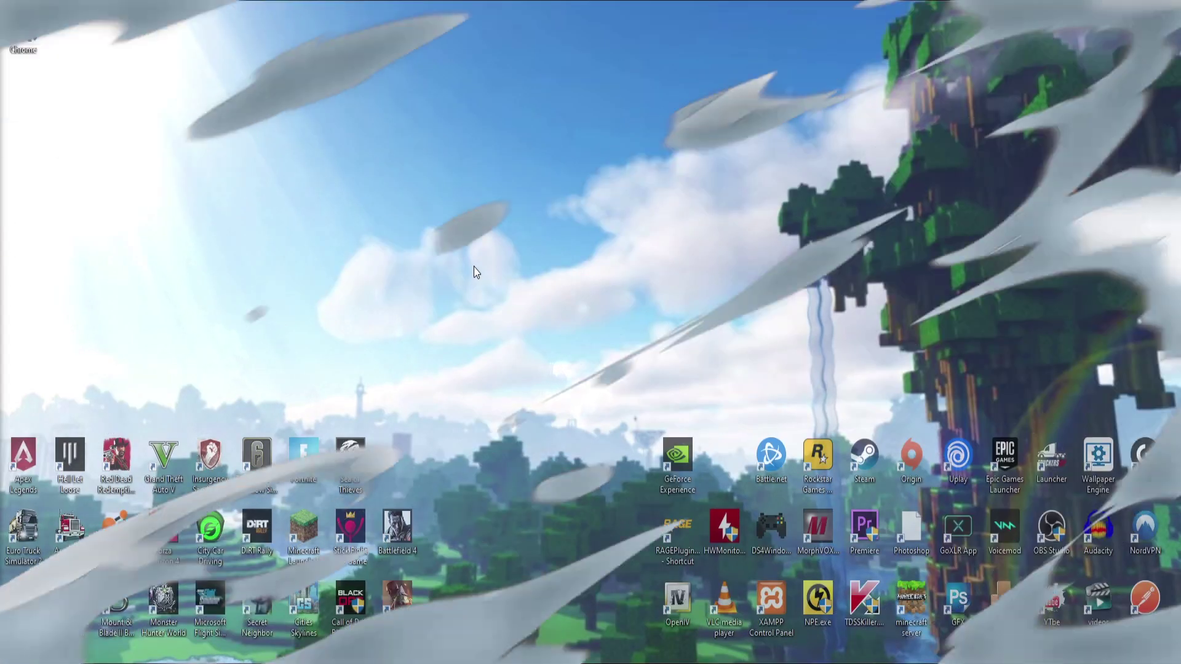
Start the Minecraft Launcher from its desktop shortcut.
{"action": "double_click", "coordinate": [306, 543]}
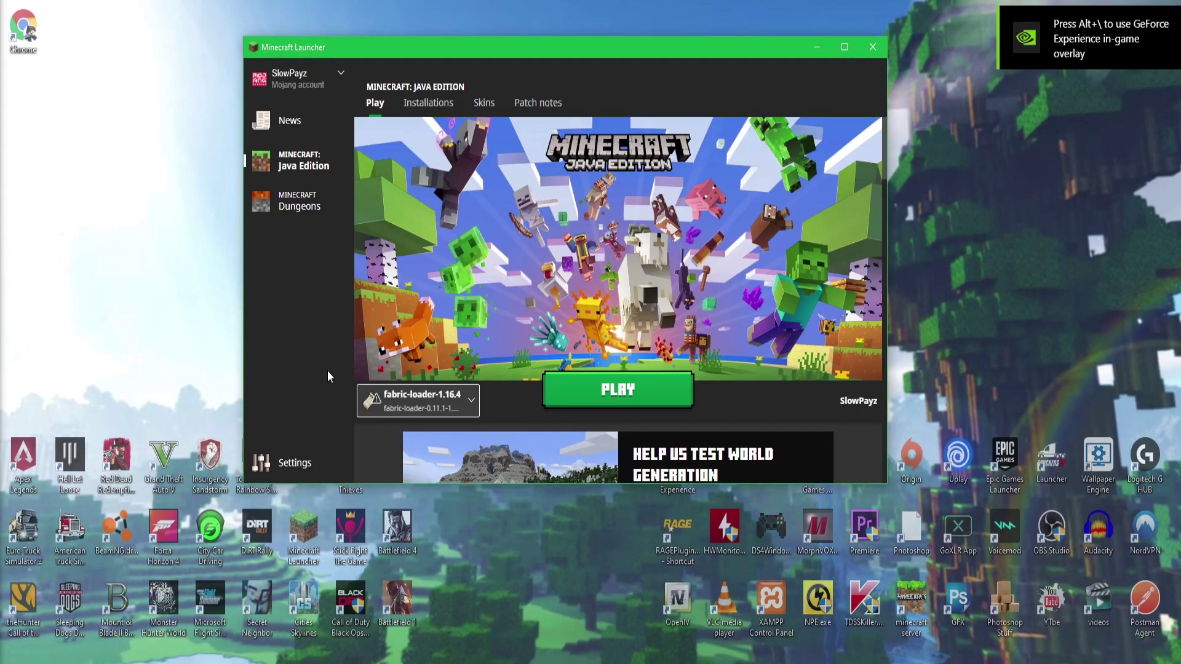
Launch the Latest release 1.17.1 installation, then quit from the title screen.
{"action": "left_click", "coordinate": [471, 401]}
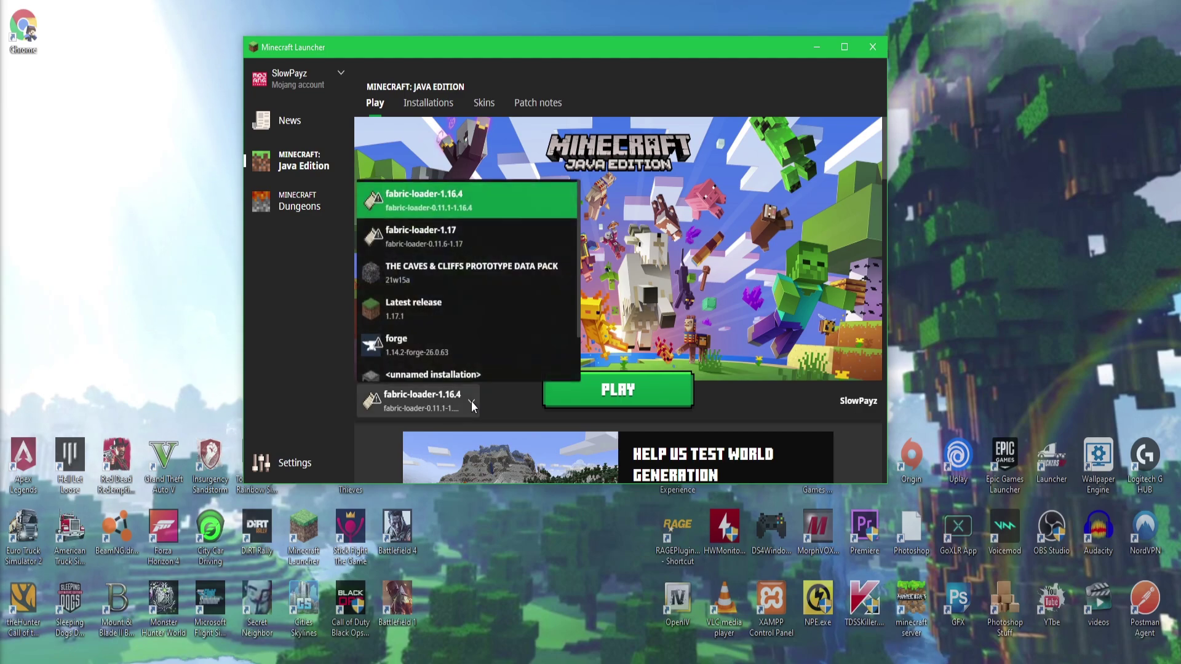
{"action": "scroll", "coordinate": [445, 352], "scroll_direction": "down", "scroll_amount": 2}
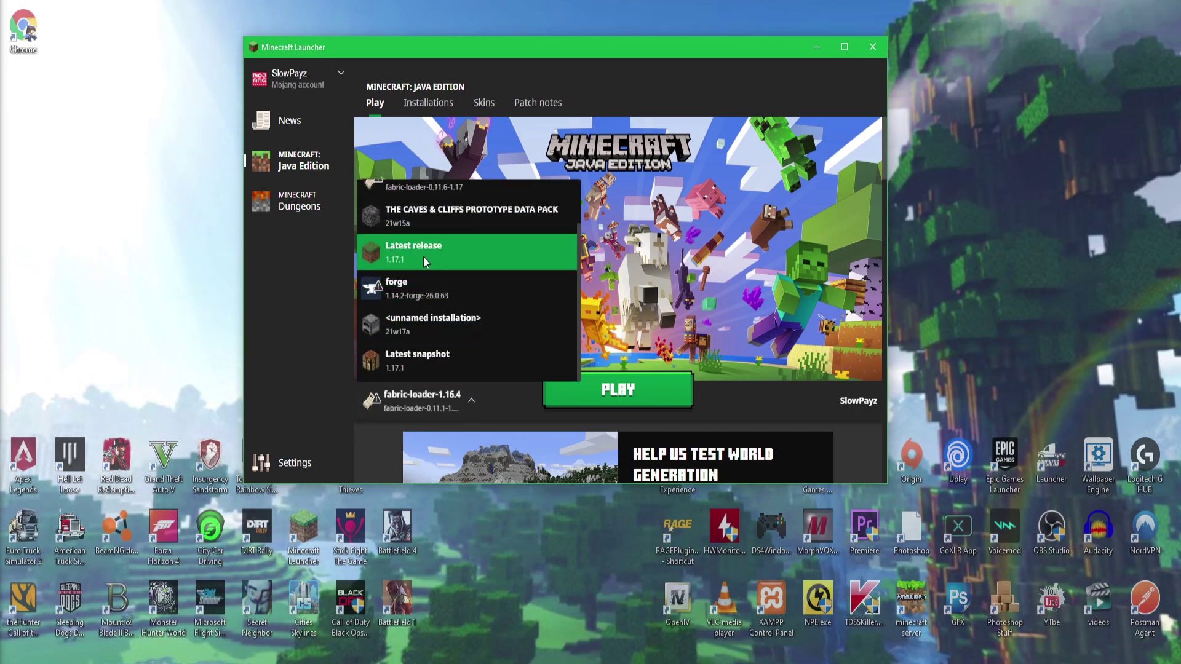
{"action": "left_click", "coordinate": [402, 264]}
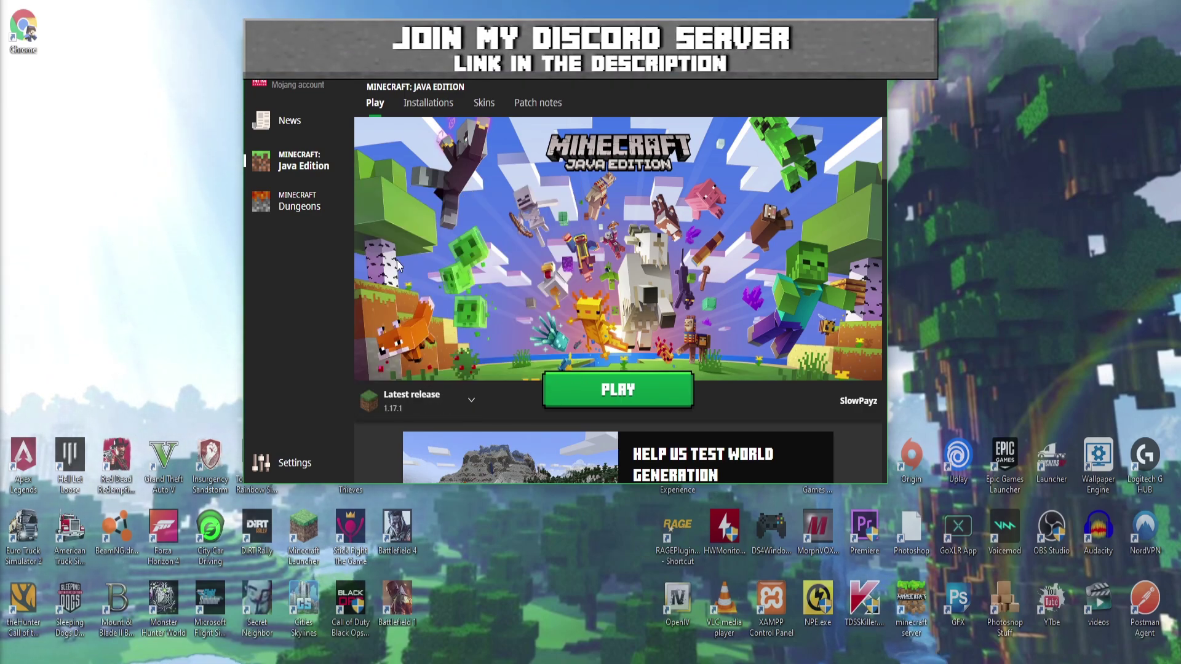
{"action": "left_click", "coordinate": [577, 397]}
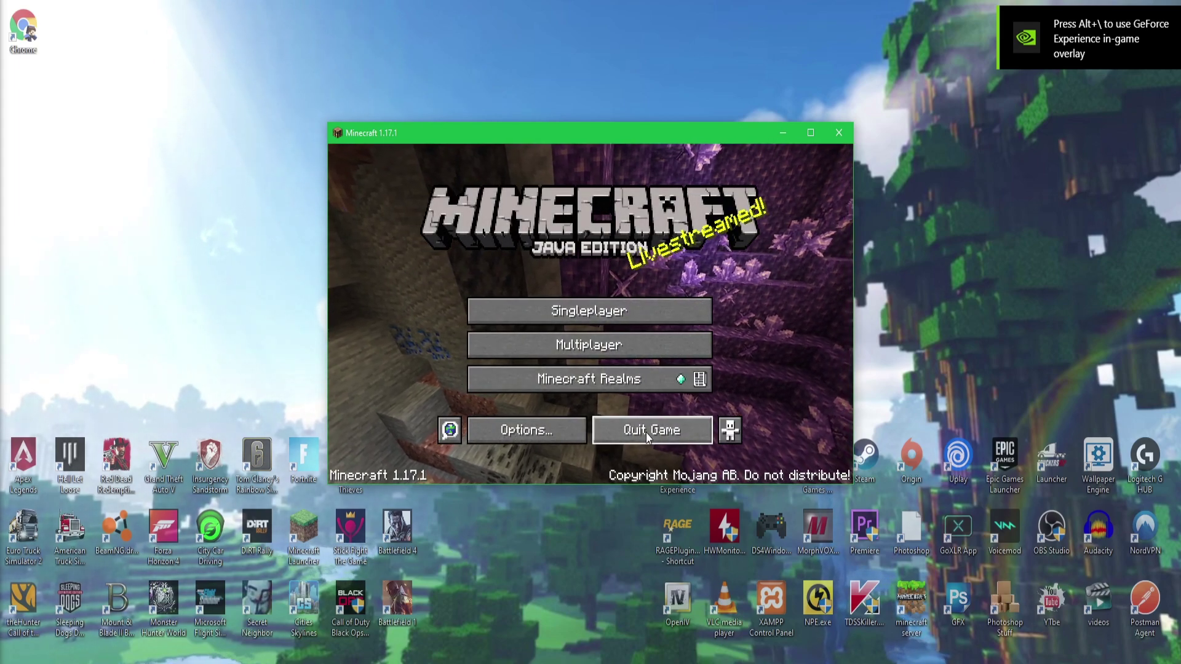
{"action": "left_click", "coordinate": [647, 434]}
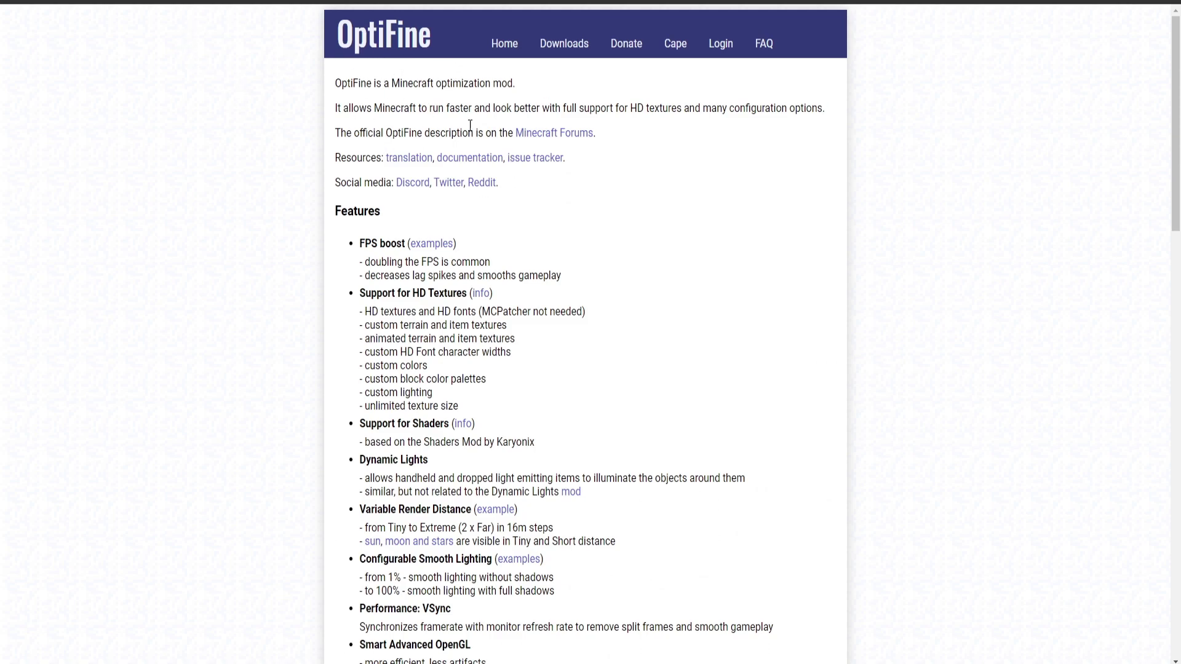
From OptiFine Downloads, pick the 1.17.1 HD U G9 pre33 preview and skip the ad.
{"action": "left_click", "coordinate": [555, 58]}
{"action": "left_click_drag", "start_coordinate": [409, 89], "coordinate": [445, 88]}
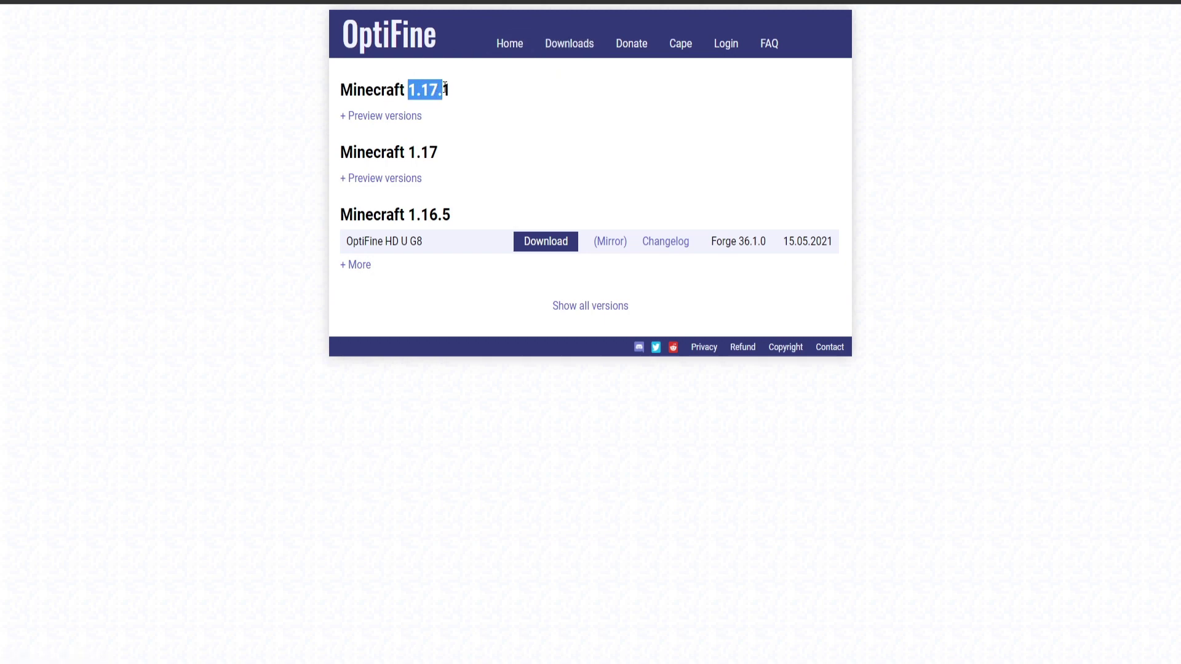
{"action": "left_click", "coordinate": [401, 107]}
{"action": "left_click", "coordinate": [363, 119]}
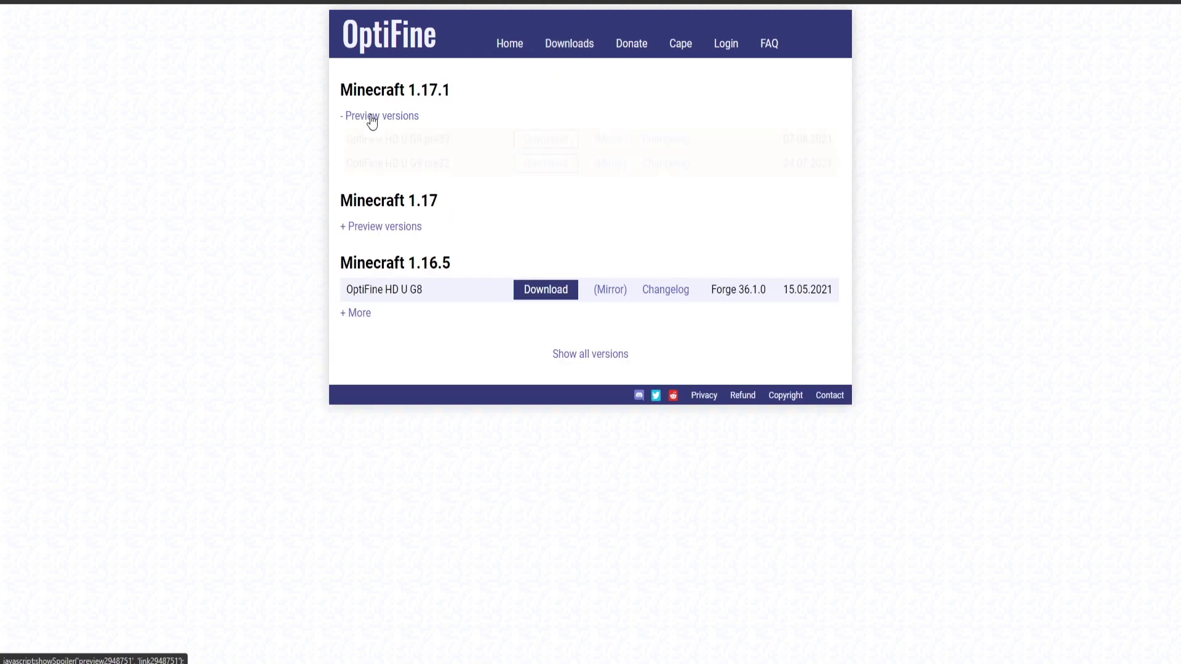
{"action": "left_click_drag", "start_coordinate": [361, 143], "coordinate": [516, 152]}
{"action": "left_click", "coordinate": [641, 106]}
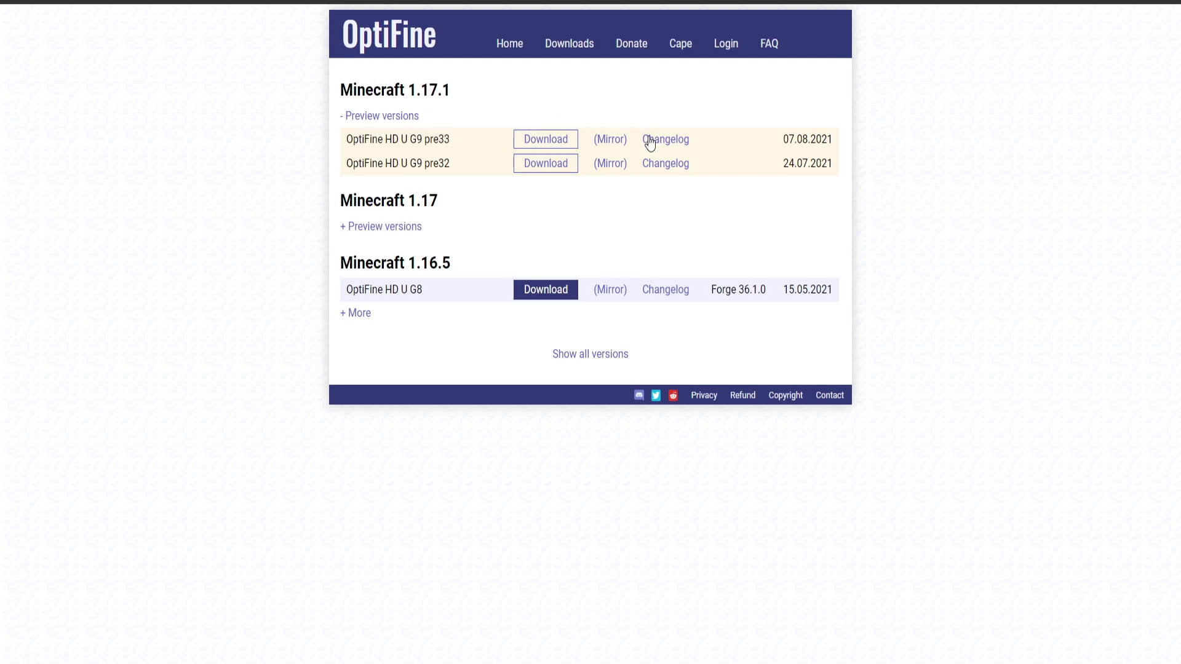
{"action": "left_click_drag", "start_coordinate": [427, 143], "coordinate": [455, 146]}
{"action": "left_click", "coordinate": [421, 139]}
{"action": "left_click", "coordinate": [549, 142]}
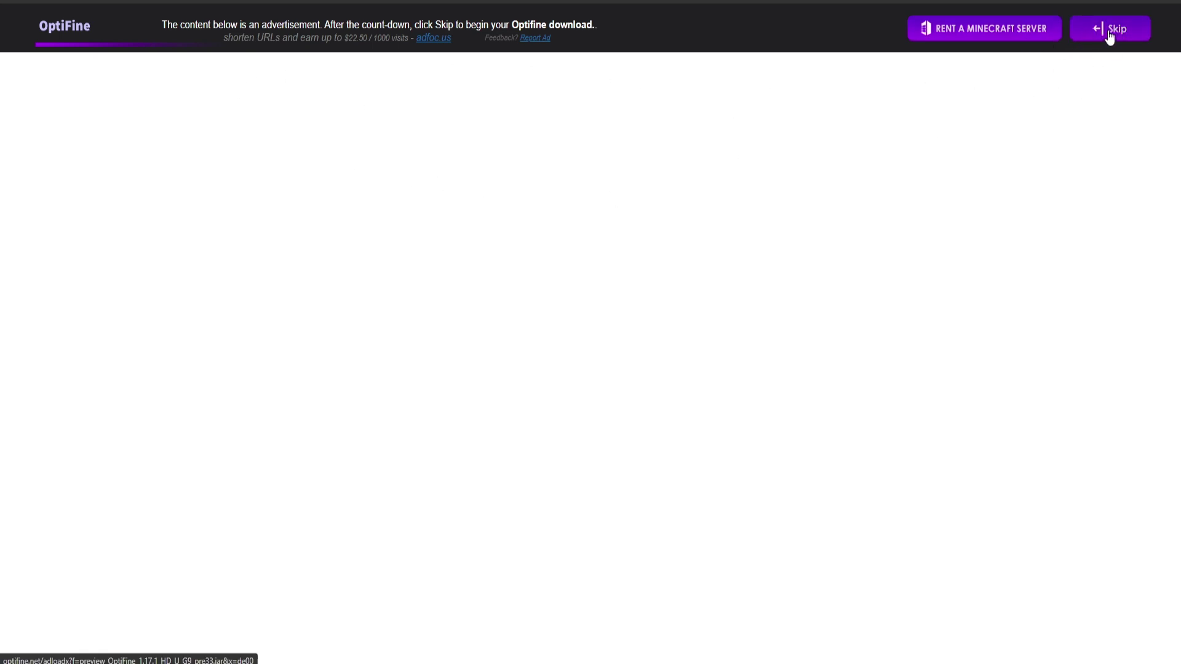
{"action": "left_click", "coordinate": [1124, 35]}
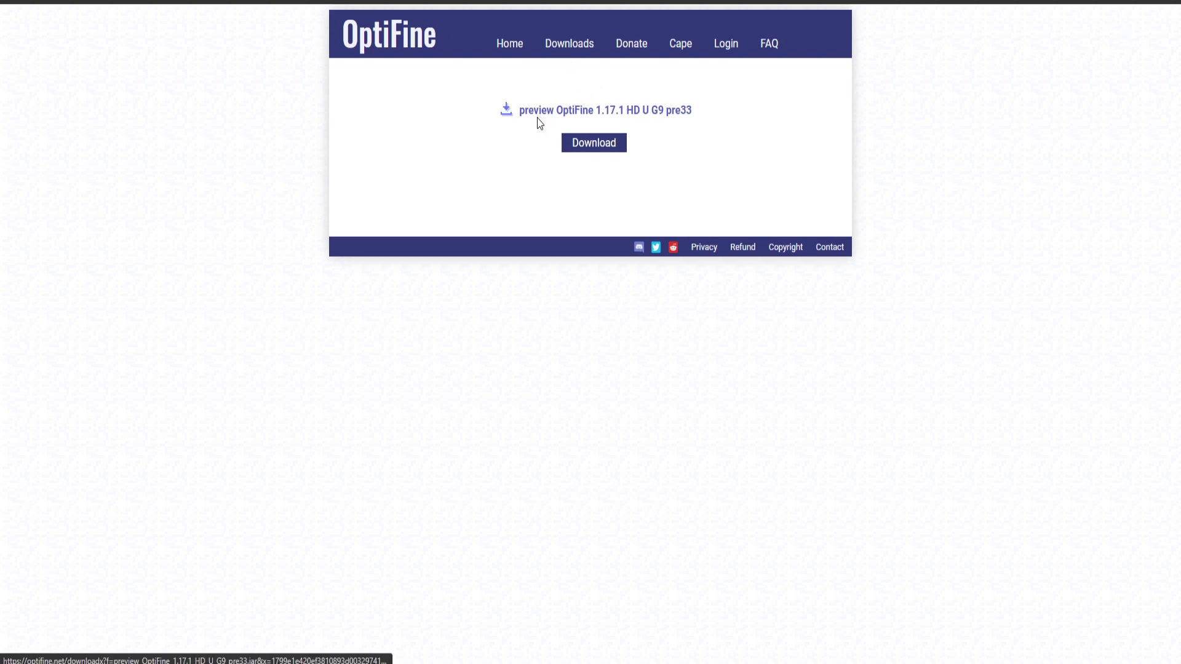
Download the pre33 jar, keep it despite the warning, and copy it onto the desktop.
{"action": "left_click", "coordinate": [592, 148]}
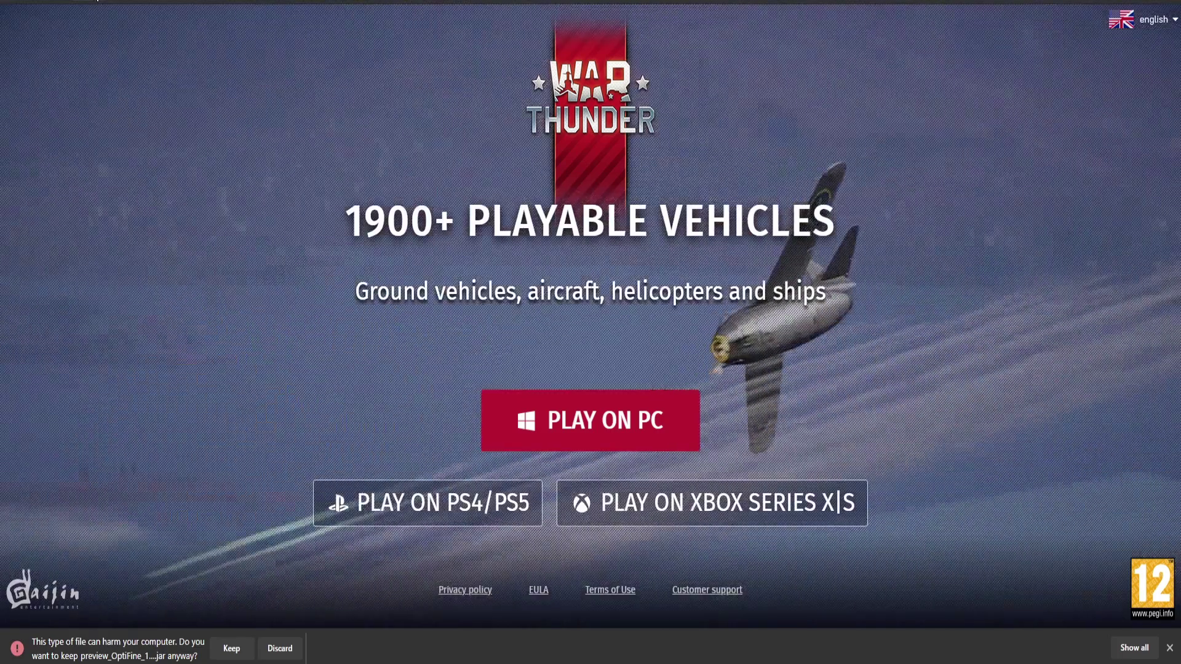
{"action": "left_click", "coordinate": [89, 2]}
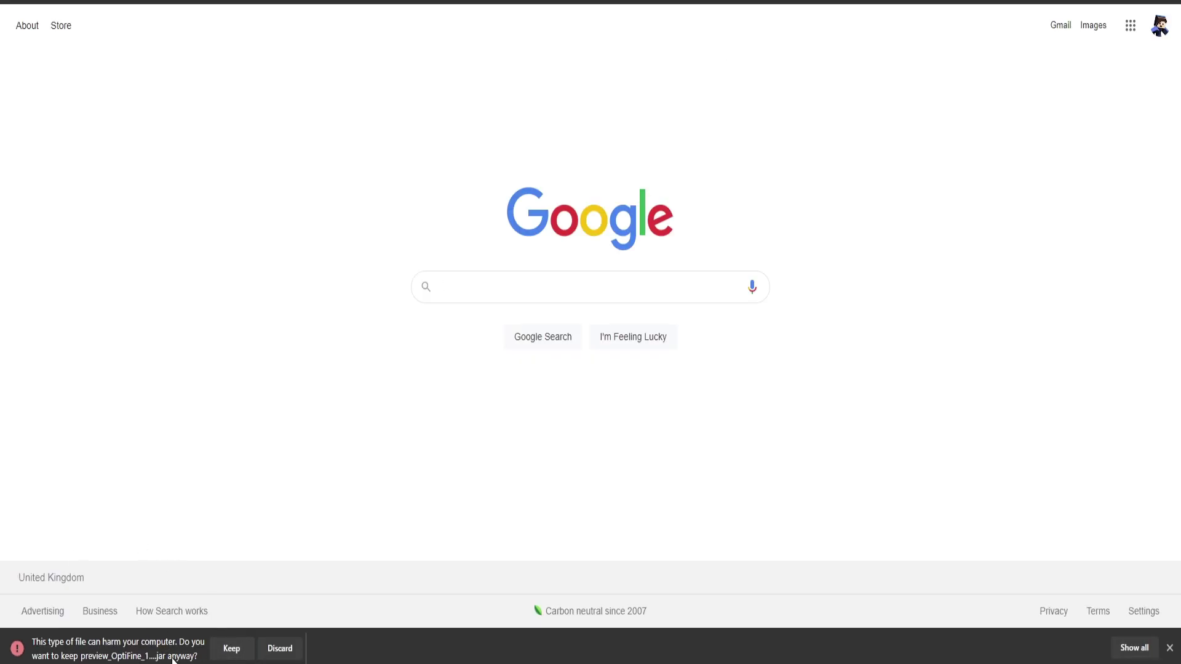
{"action": "left_click", "coordinate": [231, 649]}
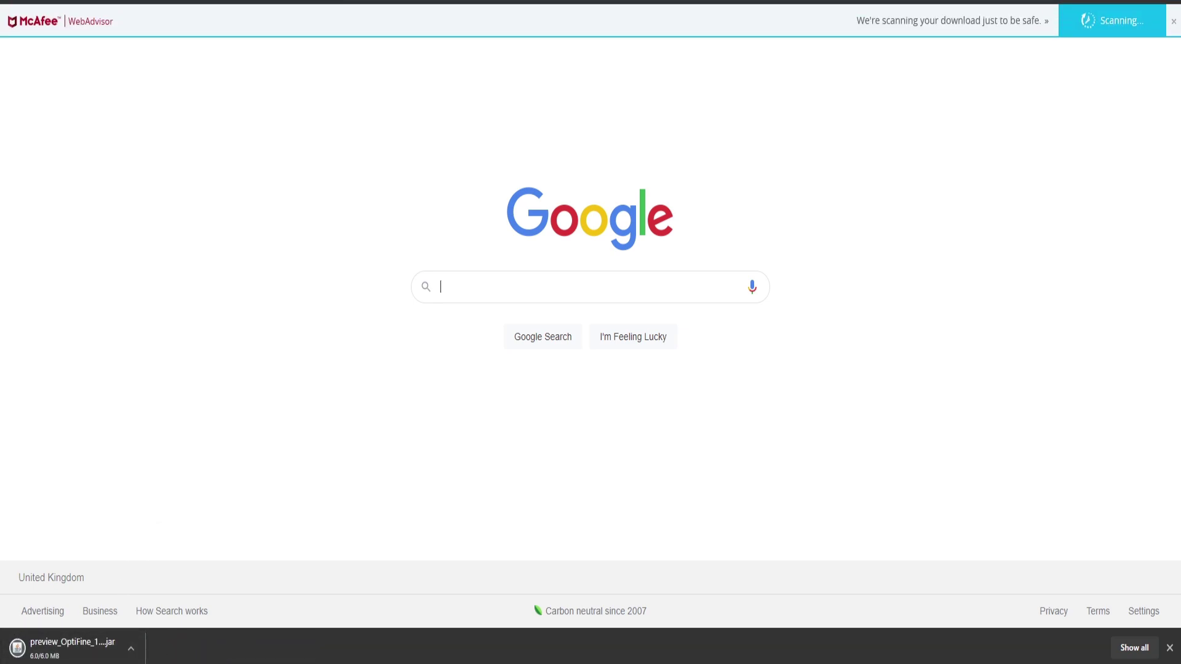
{"action": "key", "text": "F11"}
{"action": "left_click_drag", "start_coordinate": [507, 610], "coordinate": [305, 70]}
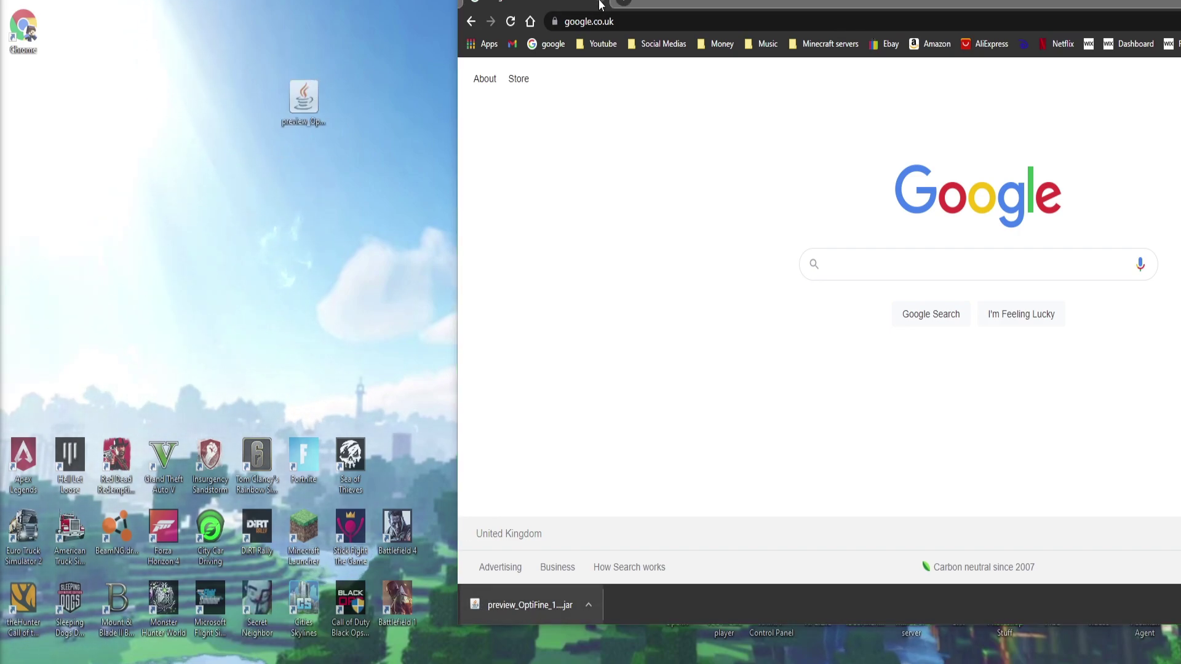
{"action": "left_click", "coordinate": [600, 5]}
Place the OptiFine jar near the desktop top and confirm it is a 6.02 MB jar.
{"action": "left_click_drag", "start_coordinate": [303, 98], "coordinate": [393, 120]}
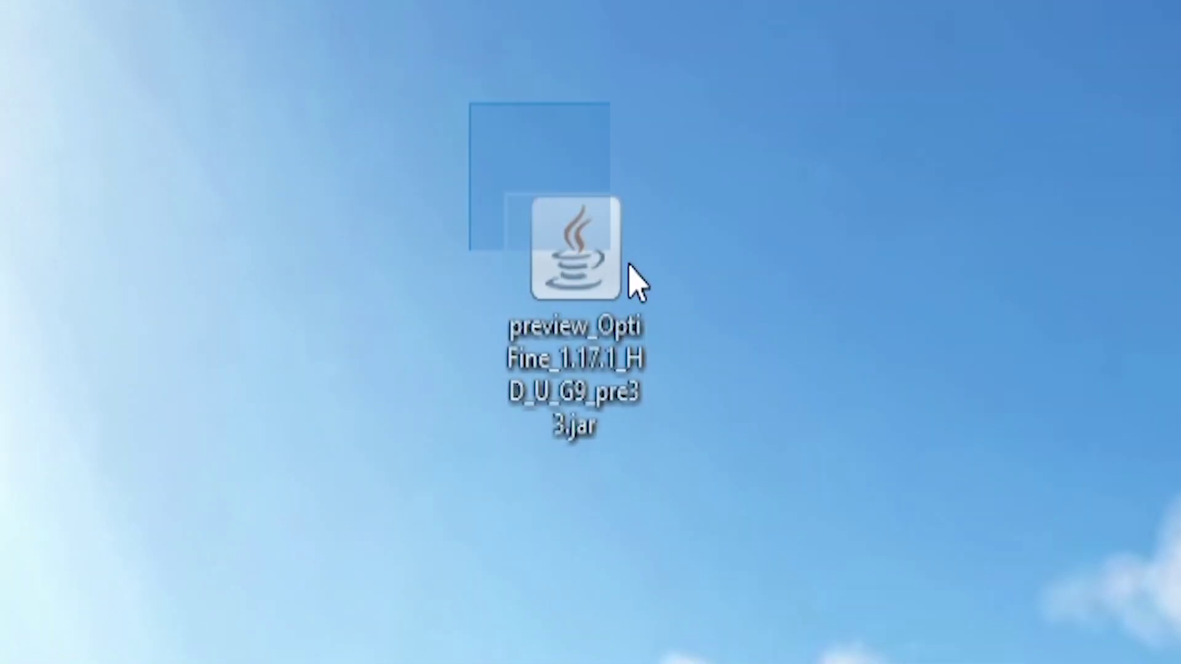
{"action": "left_click_drag", "start_coordinate": [635, 281], "coordinate": [723, 347]}
{"action": "mouse_move", "coordinate": [414, 34]}
{"action": "left_mouse_down"}
{"action": "mouse_move", "coordinate": [693, 332]}
{"action": "mouse_move", "coordinate": [531, 254]}
{"action": "left_mouse_up"}
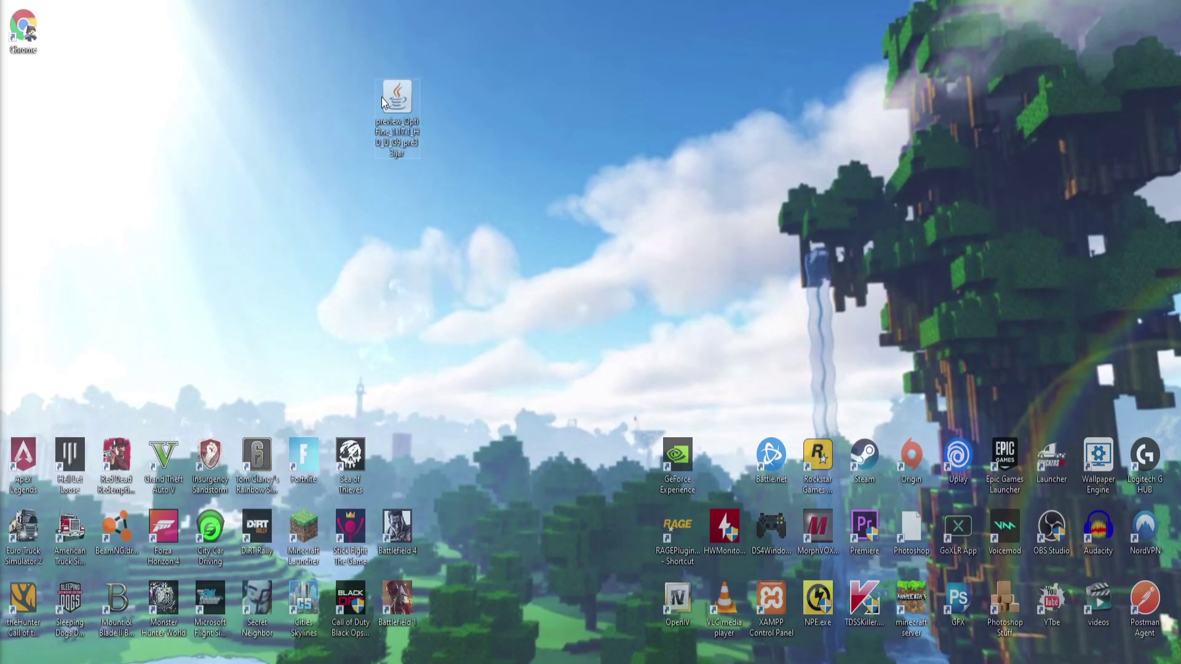
{"action": "mouse_move", "coordinate": [400, 107]}
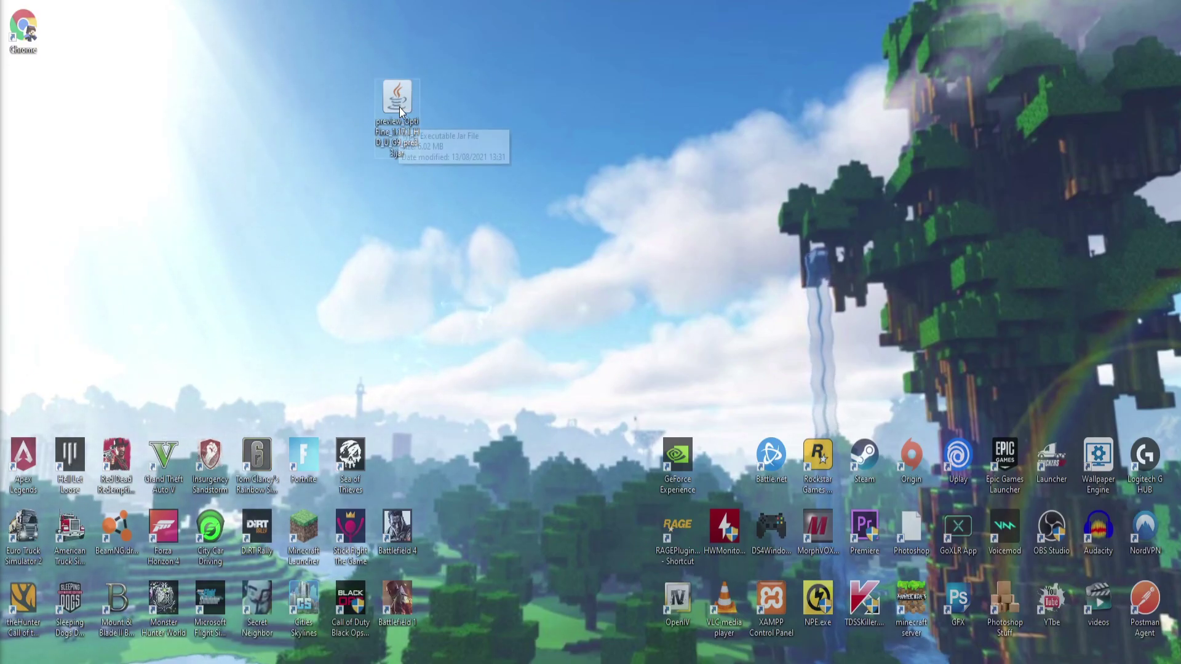
{"action": "left_click", "coordinate": [477, 175]}
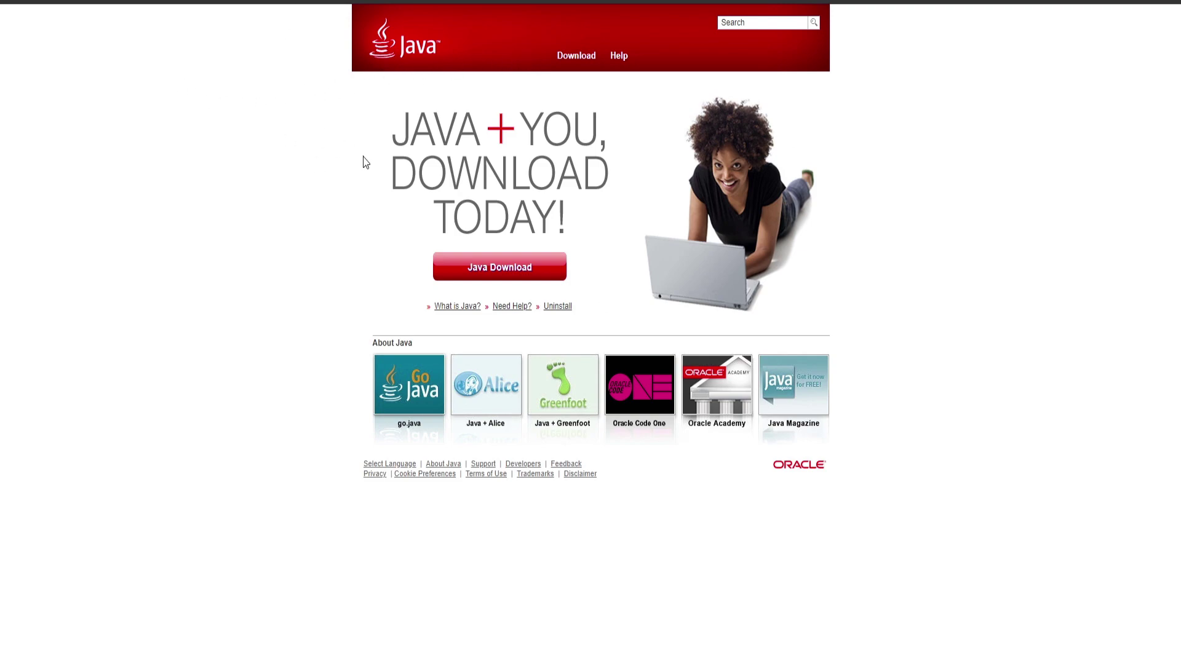
Open java.com's 64-bit Java for Windows download page offering Version 8 Update 301.
{"action": "left_click", "coordinate": [572, 59]}
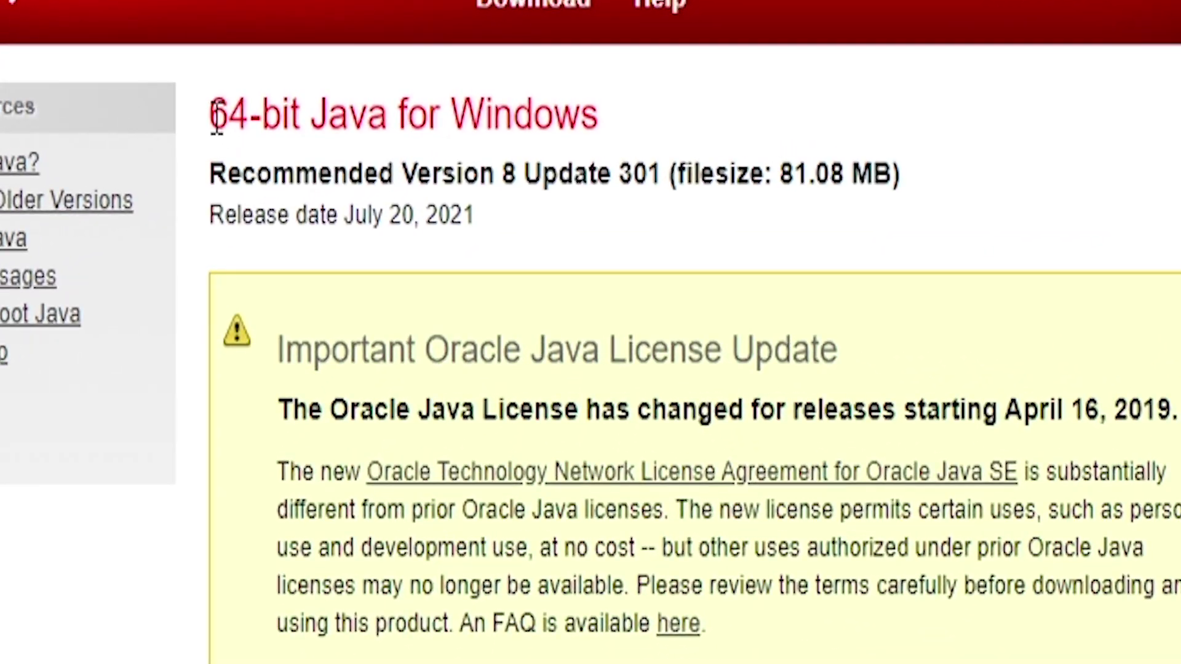
{"action": "left_click_drag", "start_coordinate": [462, 94], "coordinate": [495, 95]}
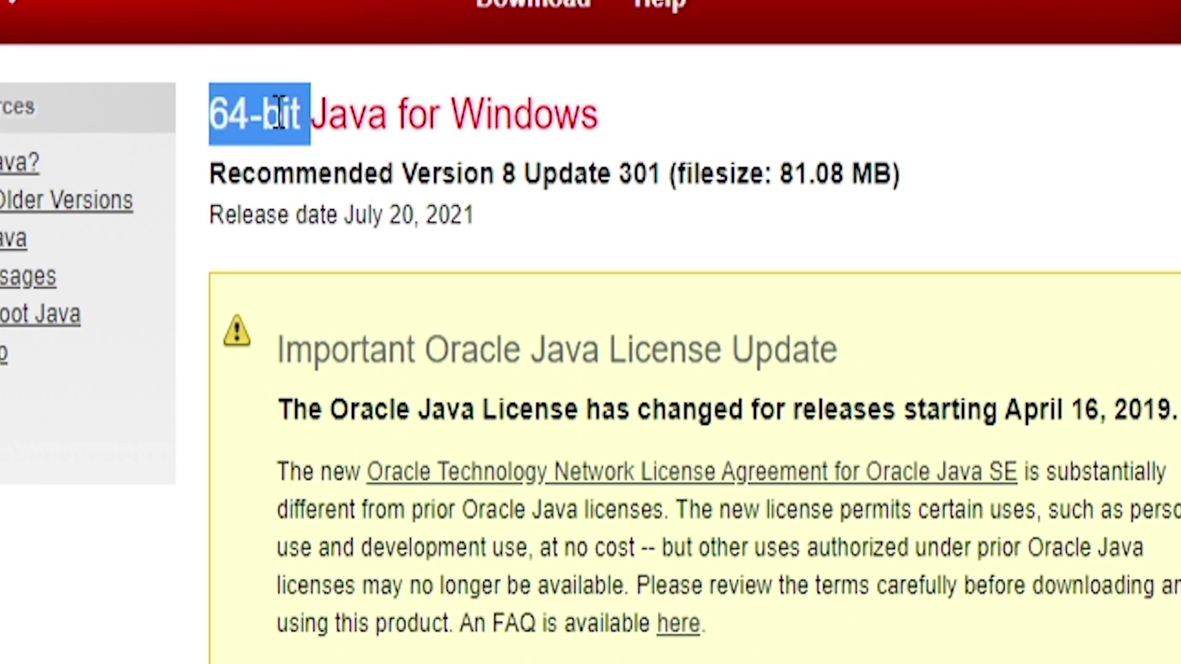
{"action": "left_click", "coordinate": [279, 113]}
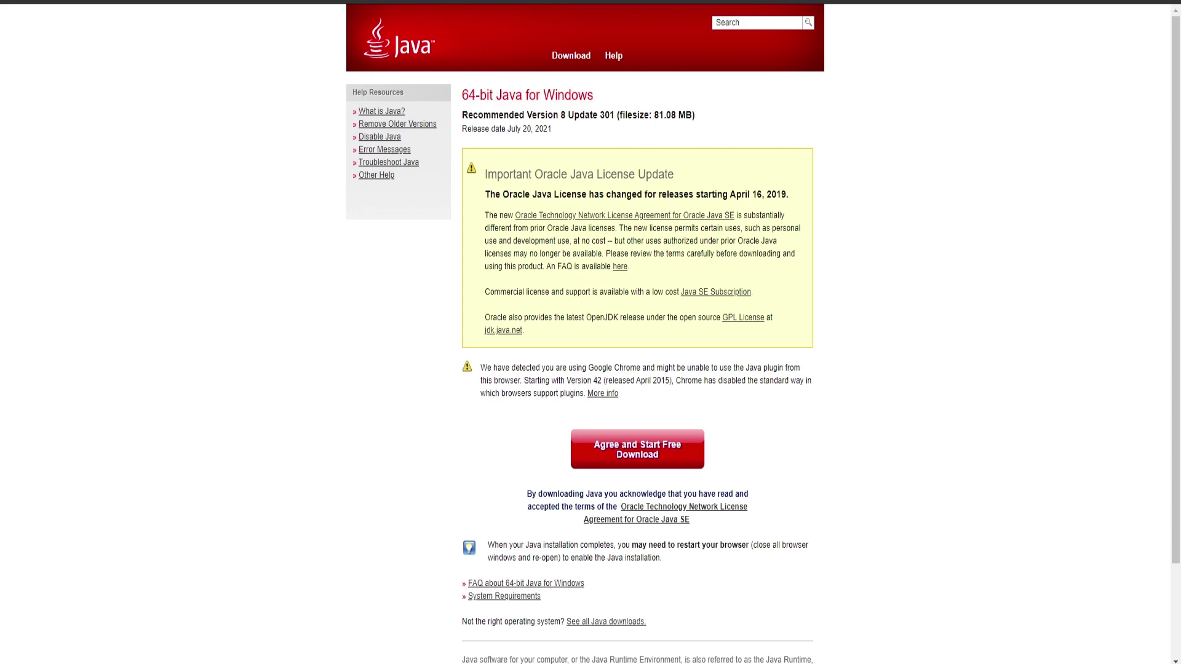
Search 'sys' to open the System About page in Settings, then close it.
{"action": "key", "text": "super+s"}
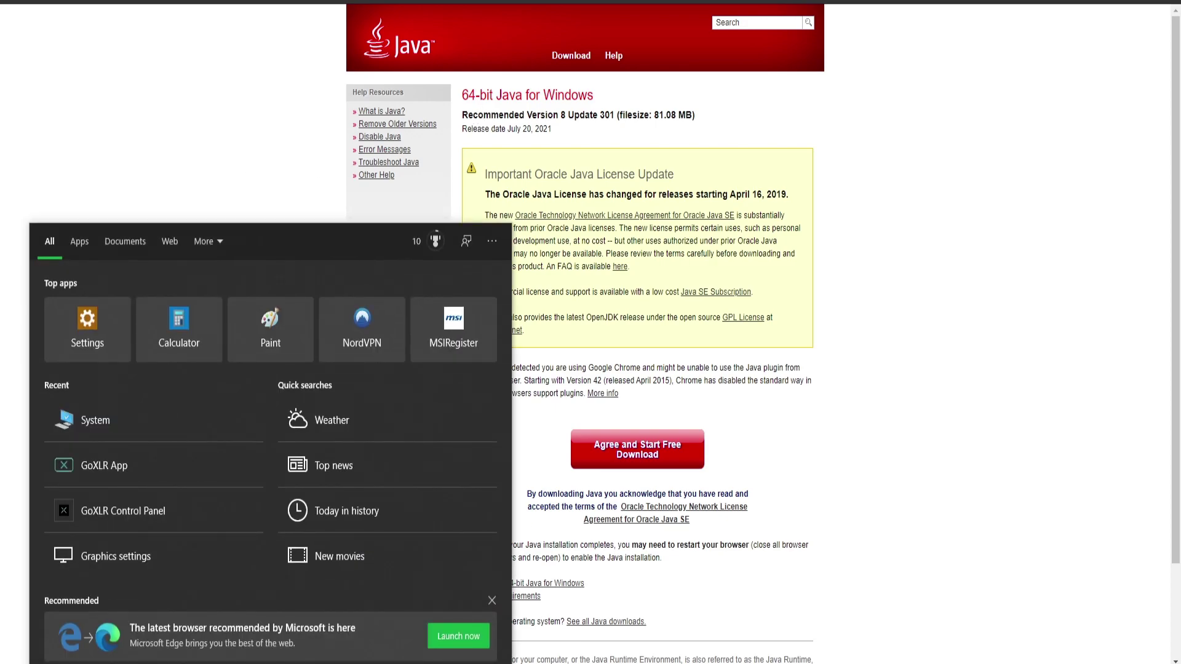
{"action": "type", "text": "sys"}
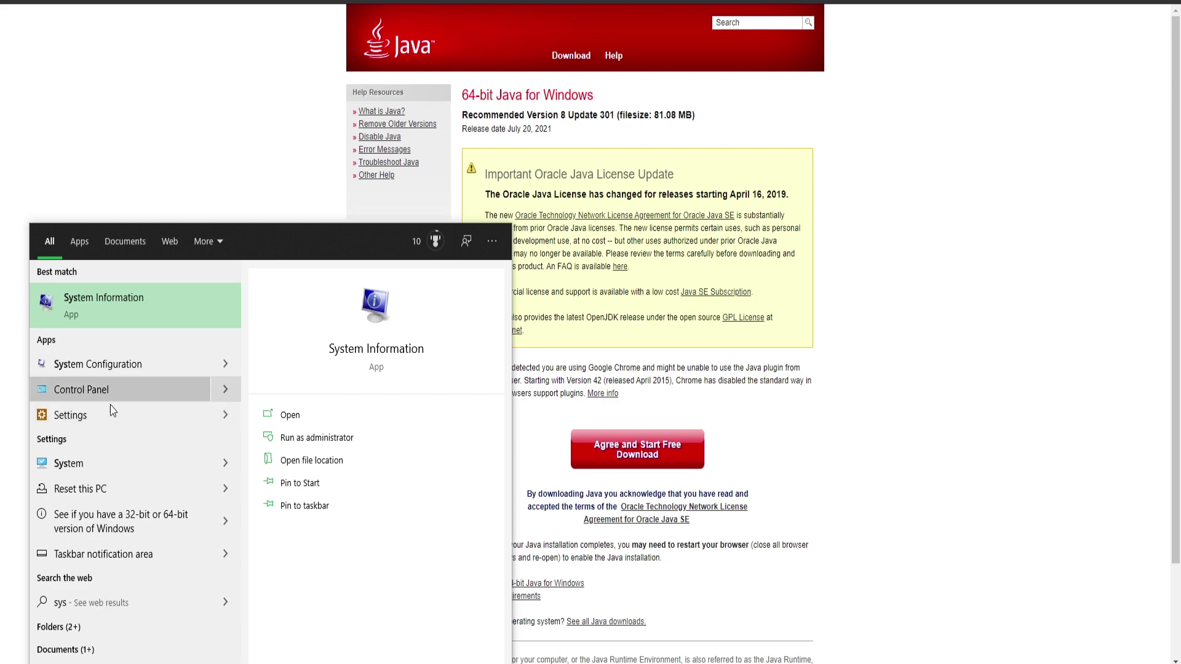
{"action": "left_click", "coordinate": [101, 471]}
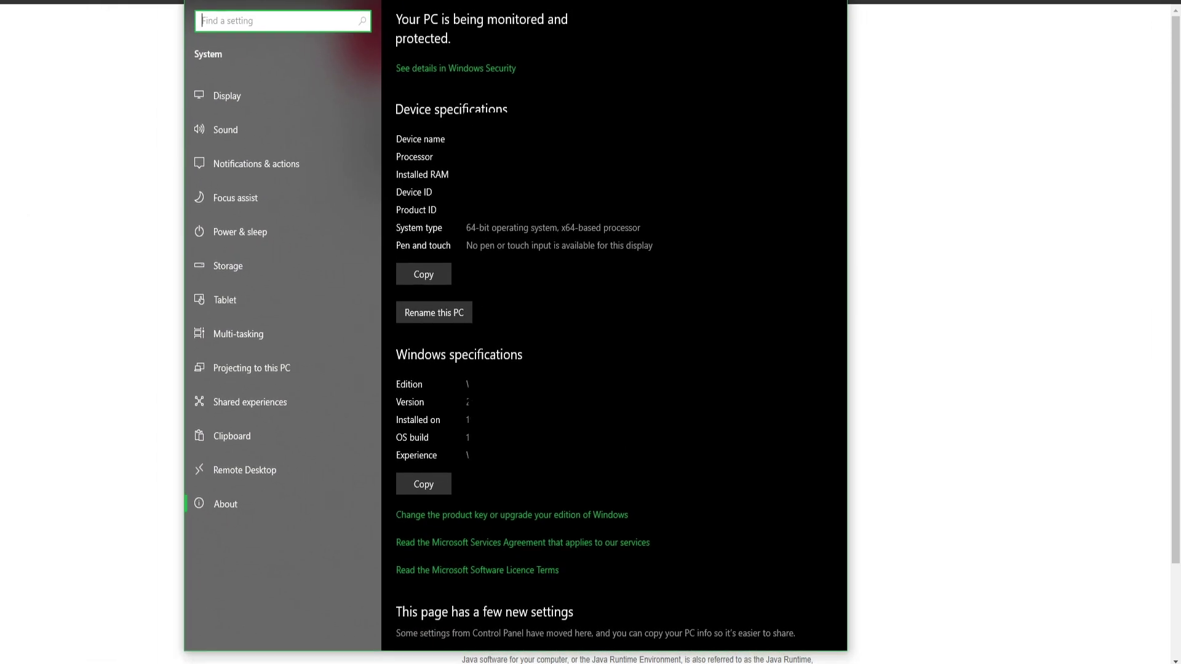
{"action": "key", "text": "alt+F4"}
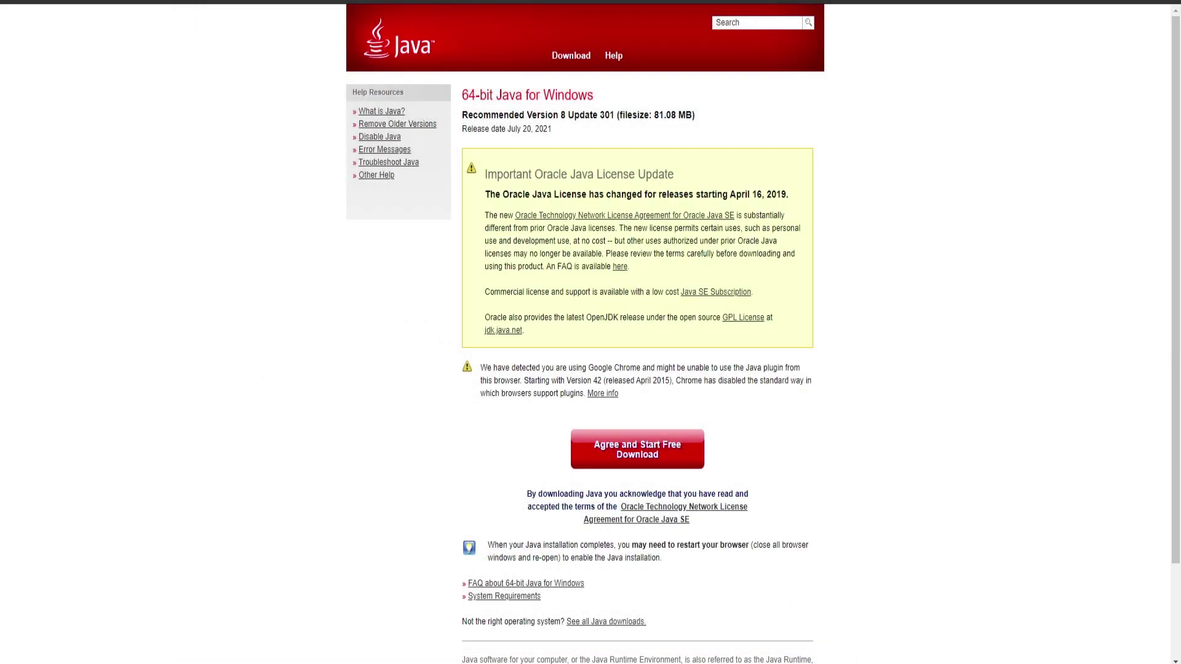
Reopen System About, confirm the 64-bit system type, and return to the 64-bit Java page.
{"action": "key", "text": "super"}
{"action": "type", "text": "sys"}
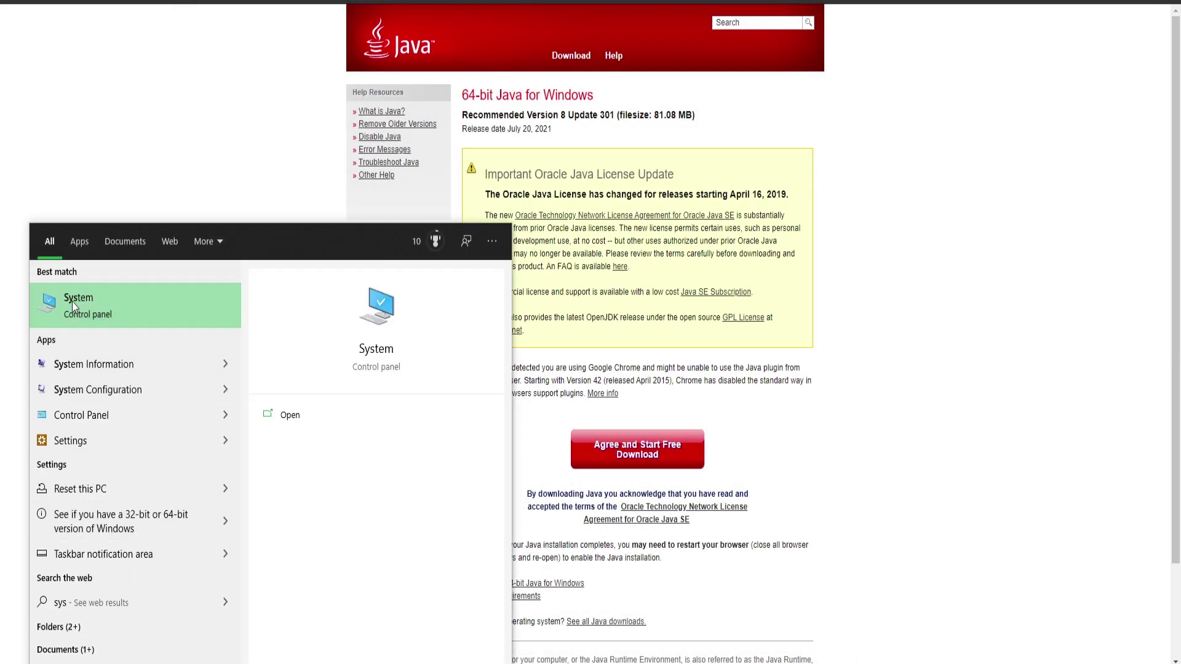
{"action": "left_click", "coordinate": [115, 310]}
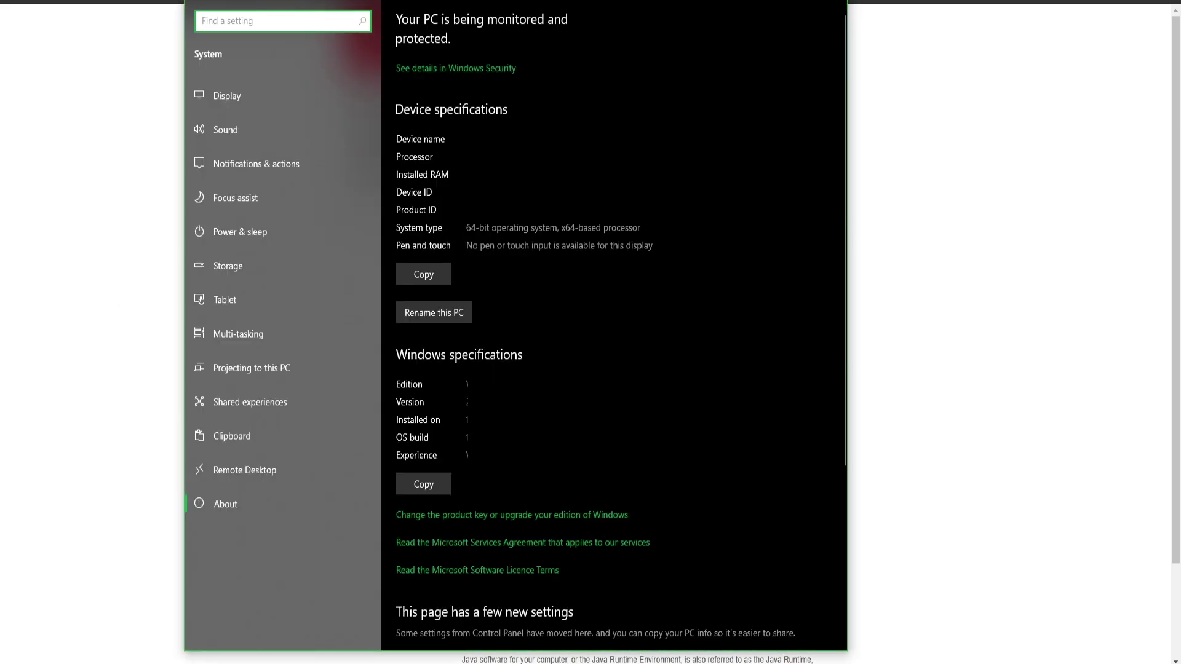
{"action": "left_click_drag", "start_coordinate": [492, 228], "coordinate": [558, 229]}
{"action": "left_click", "coordinate": [467, 228]}
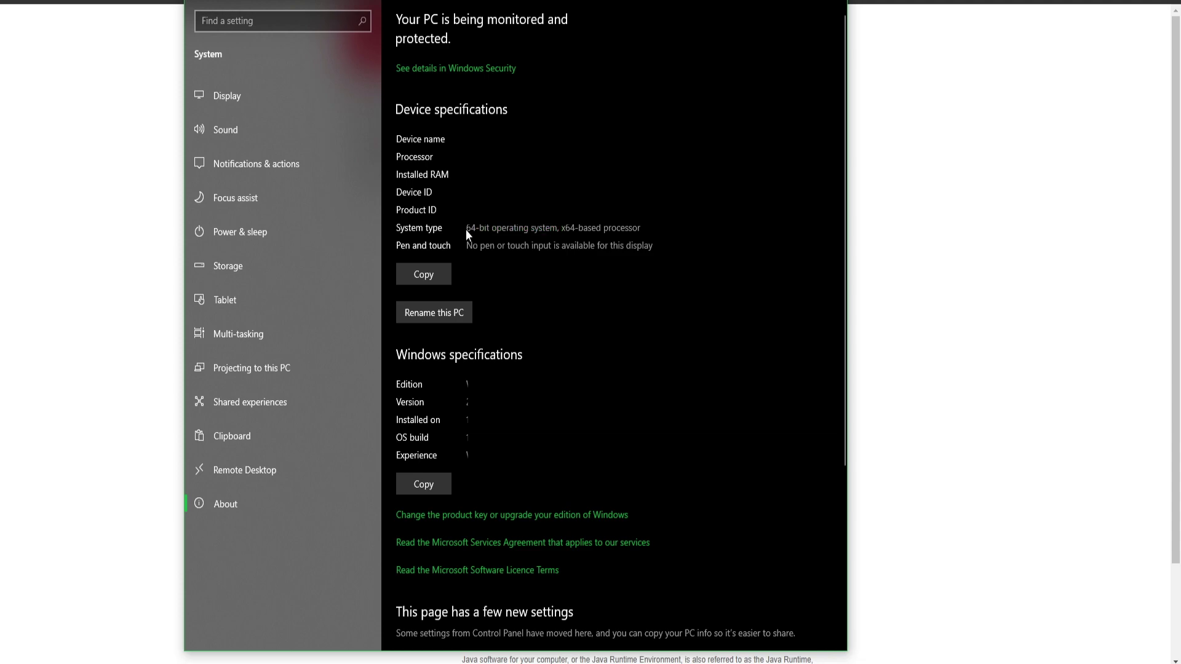
{"action": "left_click_drag", "start_coordinate": [467, 230], "coordinate": [492, 229]}
{"action": "left_click", "coordinate": [492, 229]}
{"action": "key", "text": "alt+Tab"}
{"action": "left_click_drag", "start_coordinate": [467, 94], "coordinate": [488, 96]}
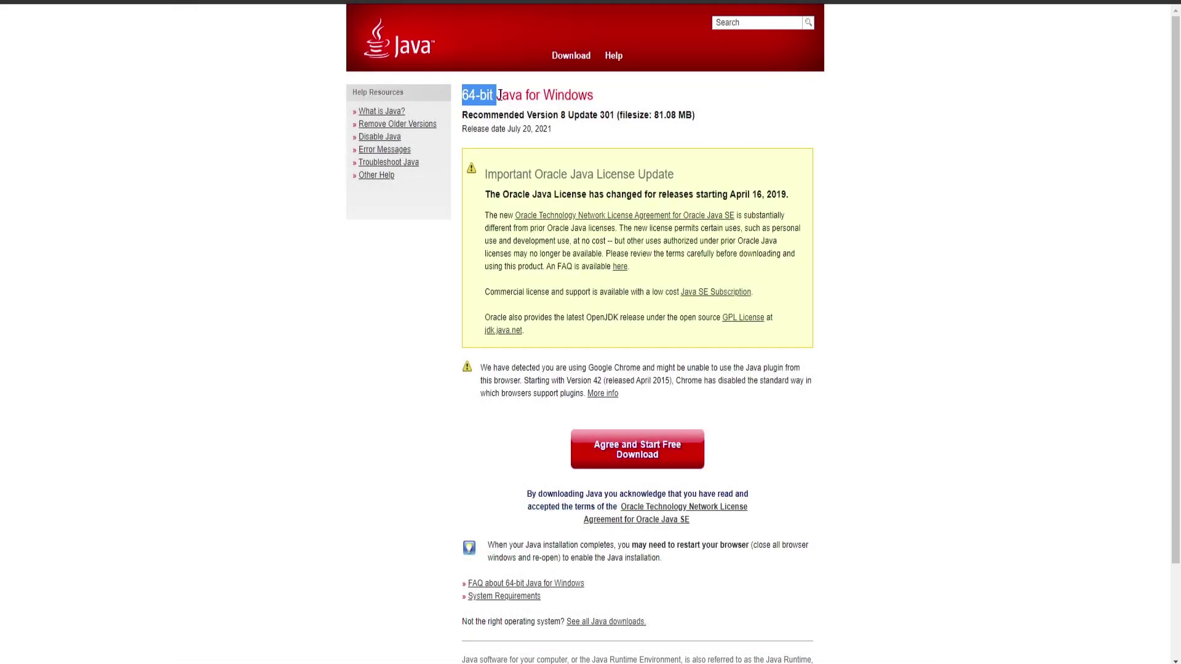
Read the FAQ on 64-bit Java for Windows and its browser download instructions.
{"action": "left_click", "coordinate": [513, 144]}
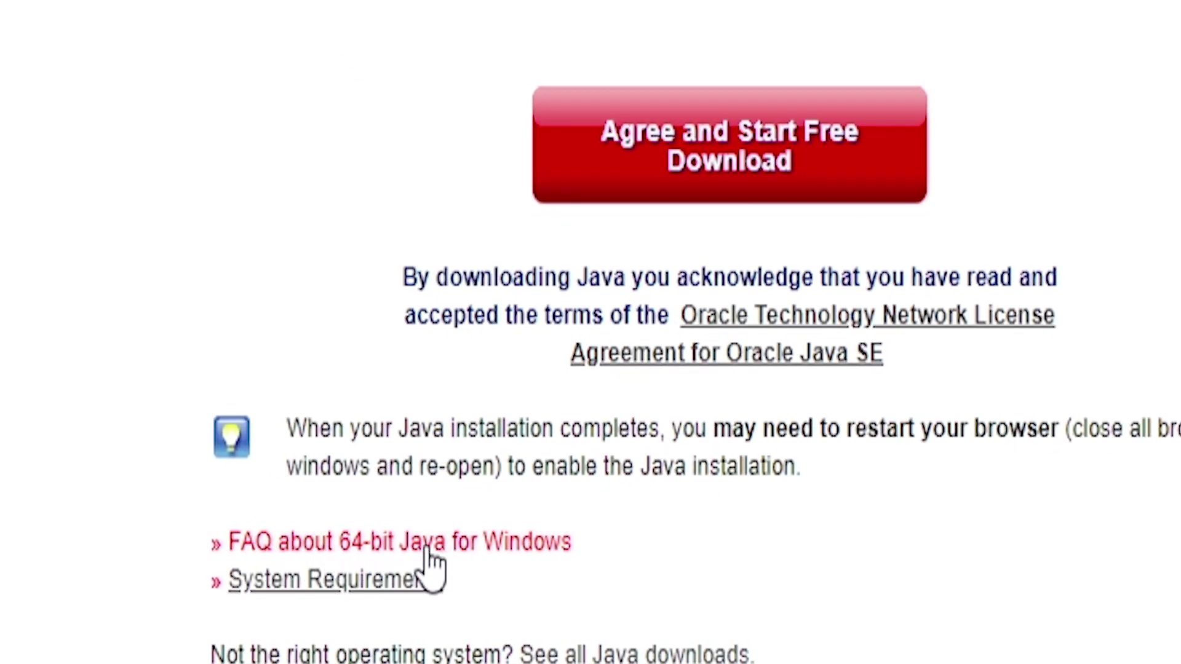
{"action": "left_click", "coordinate": [535, 554]}
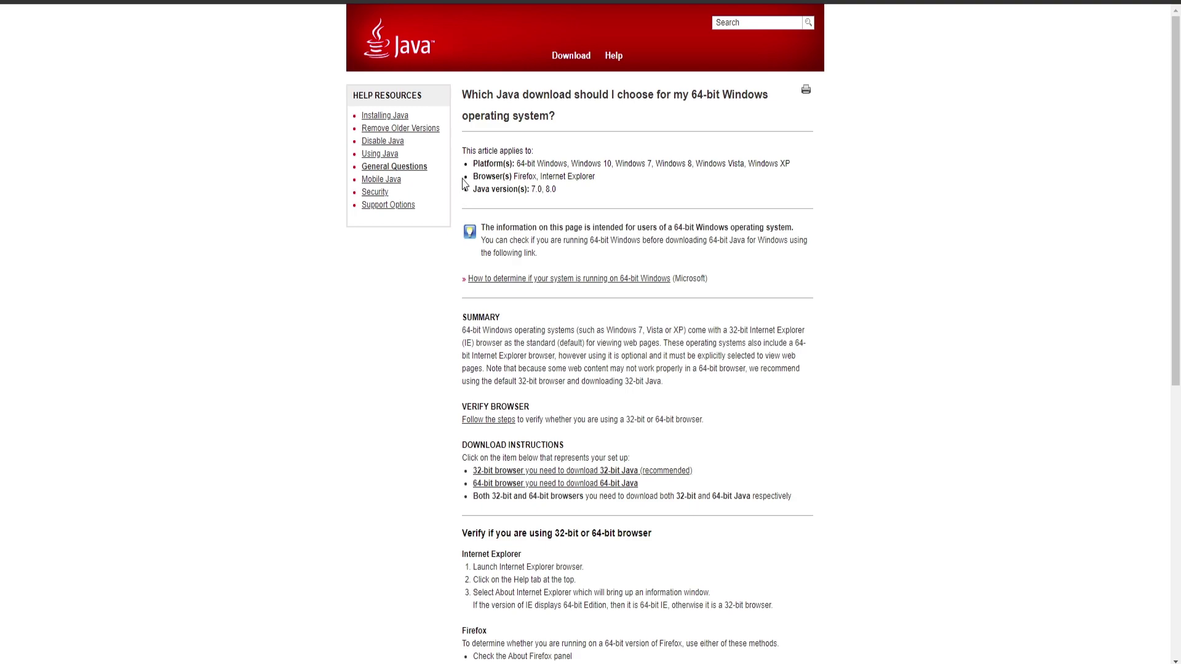
{"action": "scroll", "coordinate": [578, 292], "scroll_direction": "down", "scroll_amount": 1}
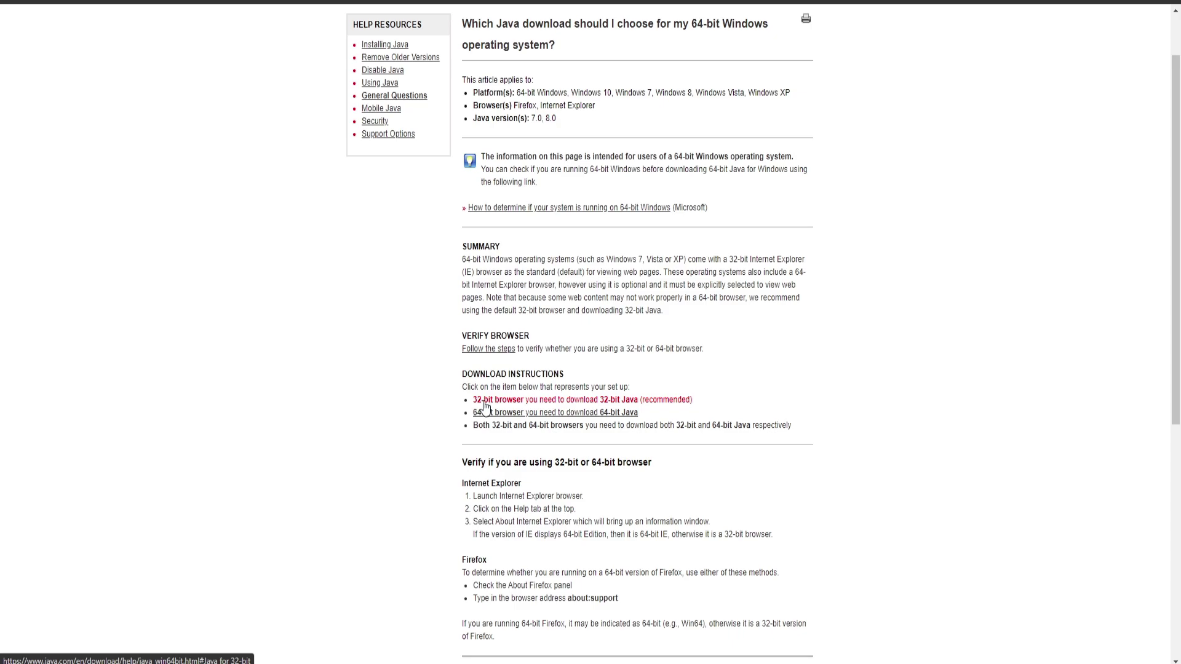
{"action": "left_click", "coordinate": [536, 419]}
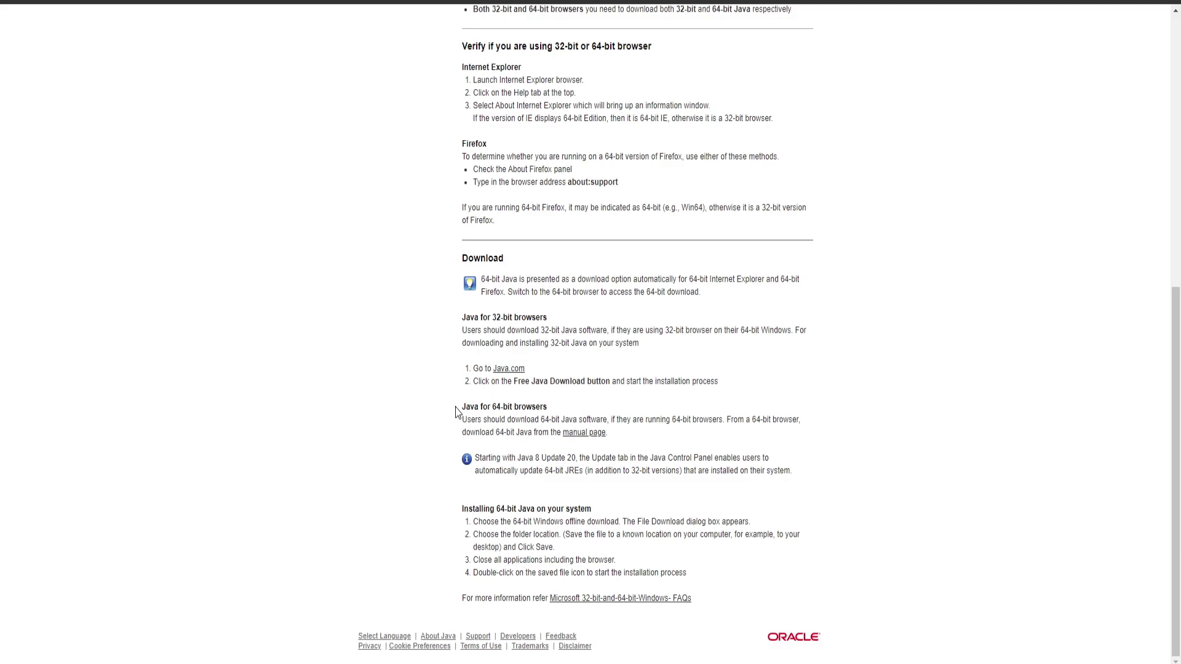
{"action": "left_click", "coordinate": [545, 409], "text": "shift"}
{"action": "left_click", "coordinate": [457, 413]}
From the manual download page, start the Windows Offline (64-bit) installer download, then cancel it.
{"action": "left_click", "coordinate": [578, 434]}
{"action": "scroll", "coordinate": [415, 397], "scroll_direction": "down", "scroll_amount": 2}
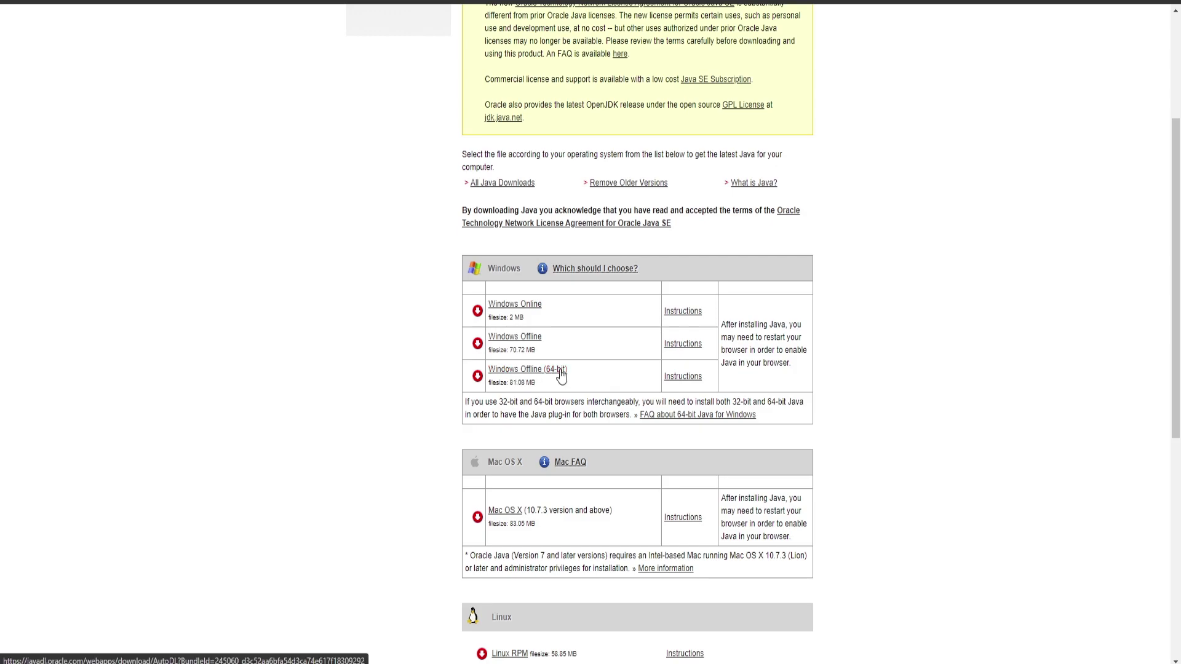
{"action": "left_click", "coordinate": [517, 376]}
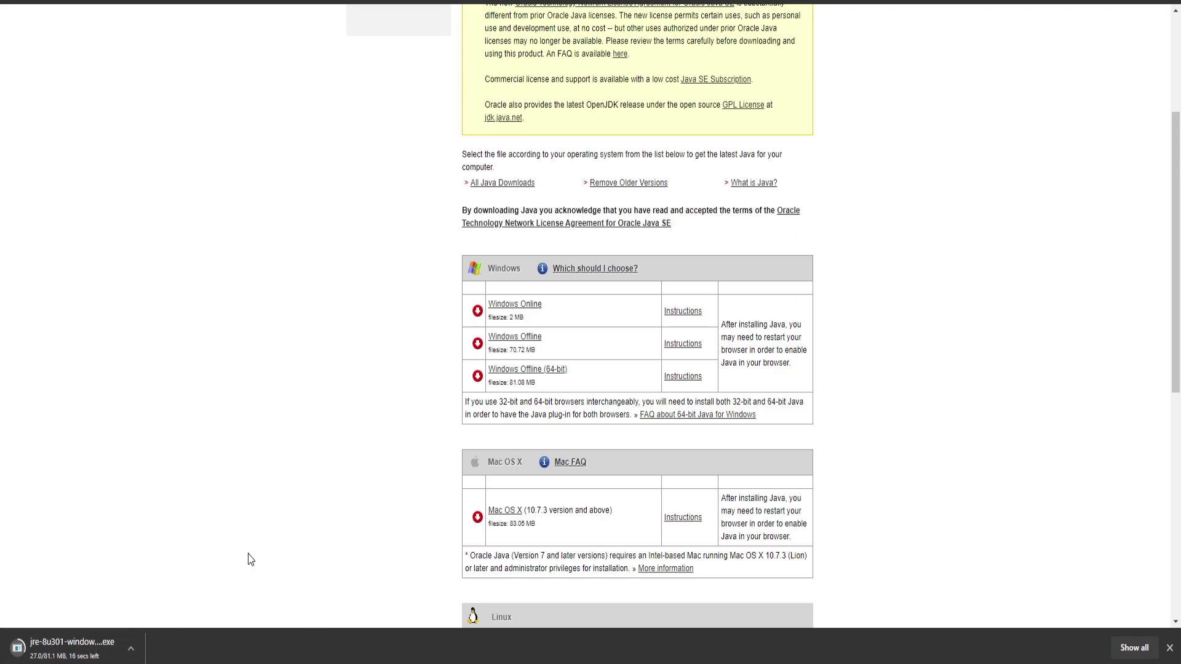
{"action": "right_click", "coordinate": [108, 645]}
{"action": "left_click", "coordinate": [112, 637]}
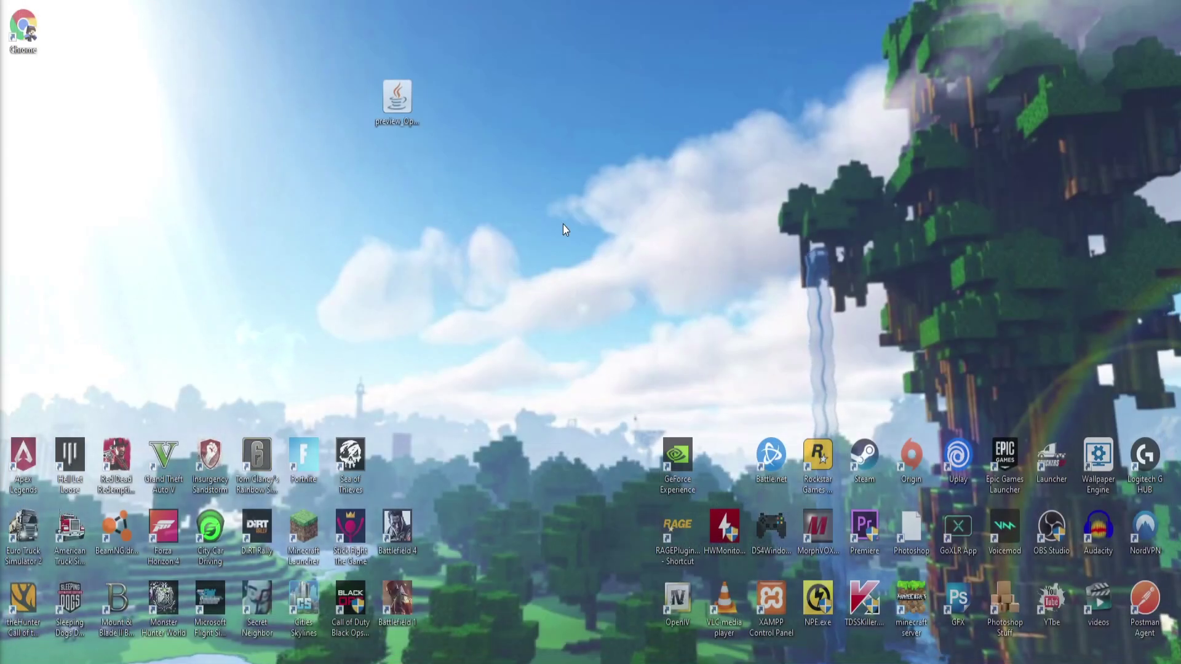
Move the OptiFine jar to the desktop top and open it with Java(TM) Platform SE binary.
{"action": "left_click", "coordinate": [399, 98]}
{"action": "left_click_drag", "start_coordinate": [401, 98], "coordinate": [587, 31]}
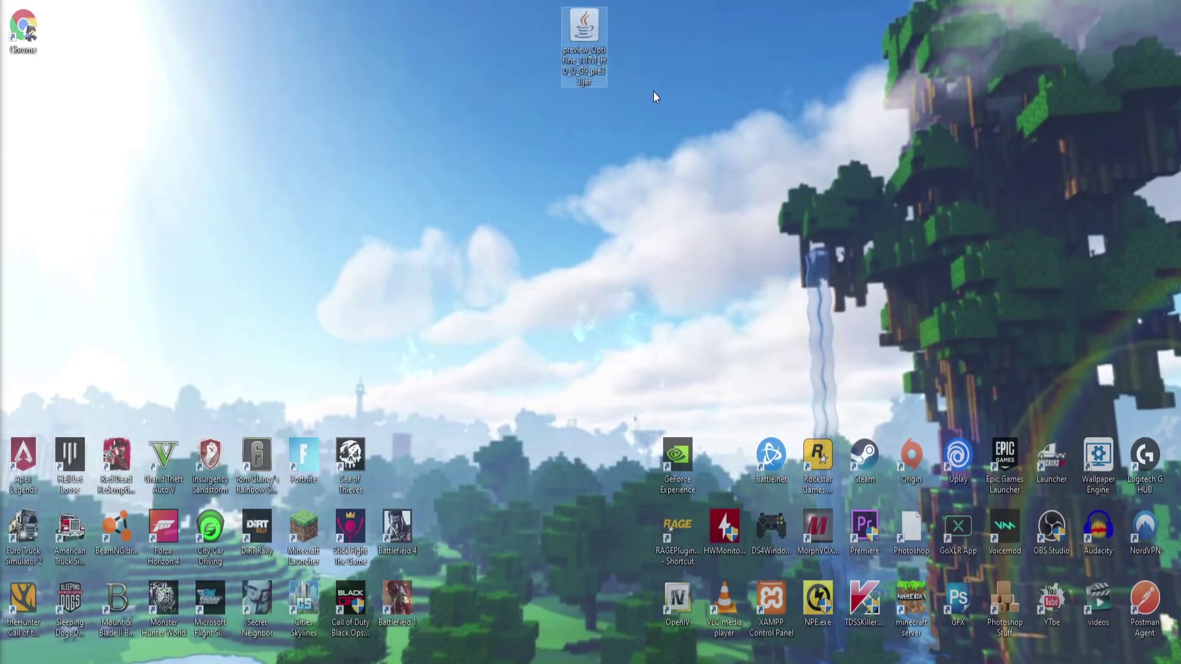
{"action": "right_click", "coordinate": [583, 39]}
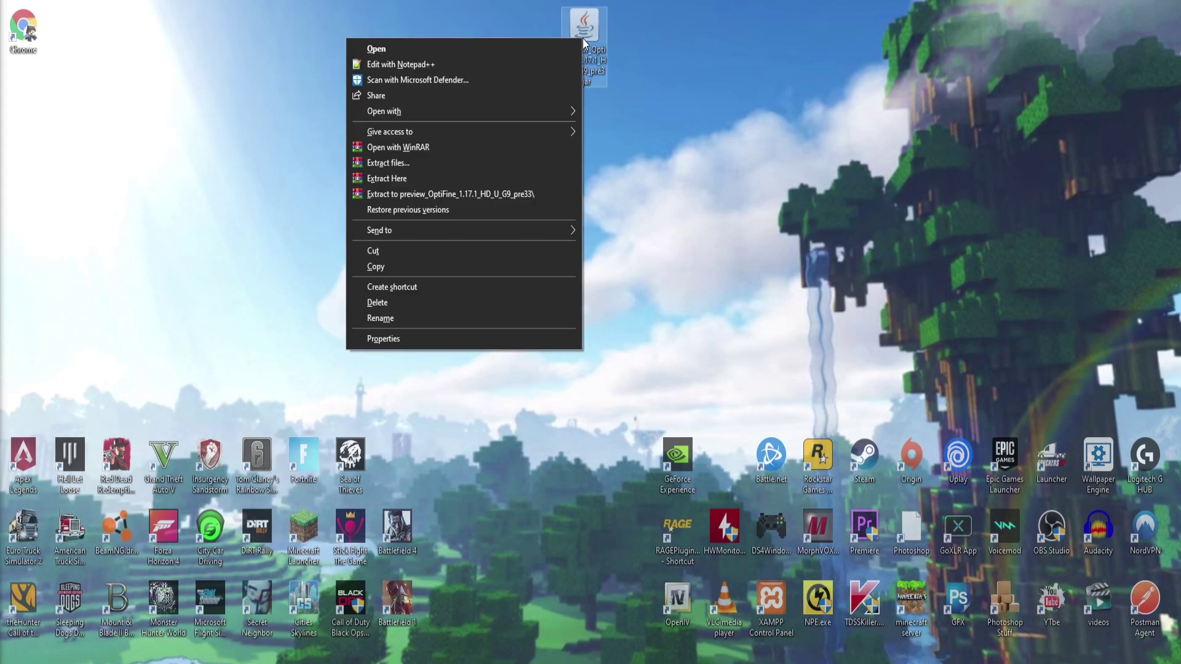
{"action": "mouse_move", "coordinate": [554, 111]}
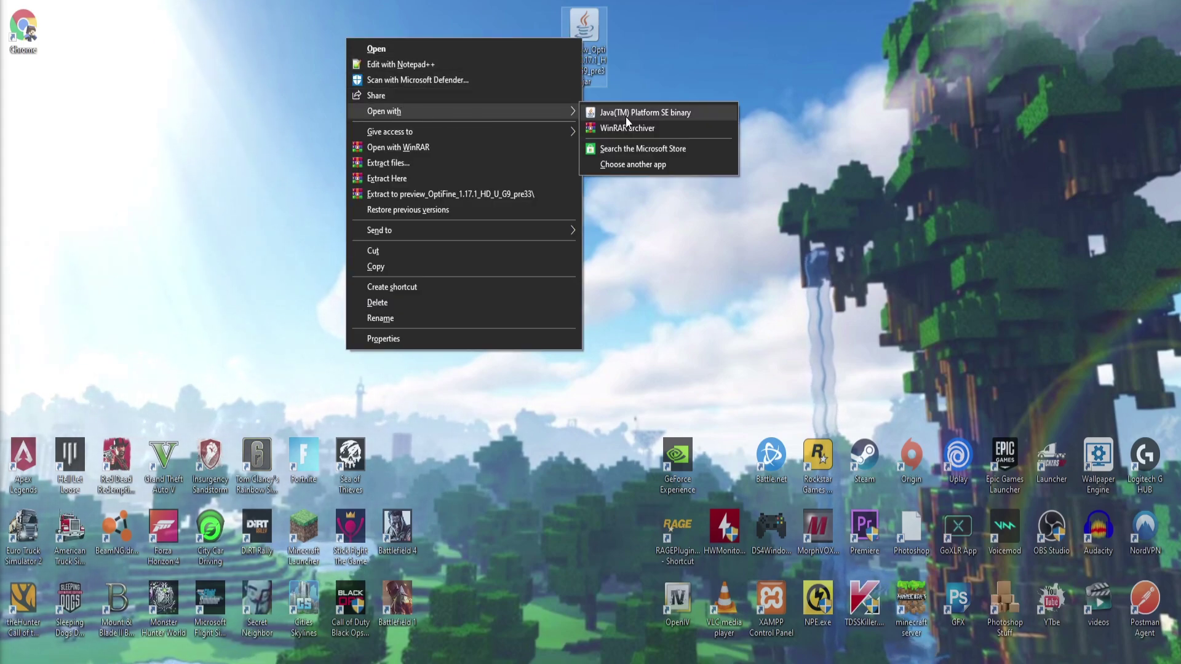
{"action": "left_click", "coordinate": [642, 118]}
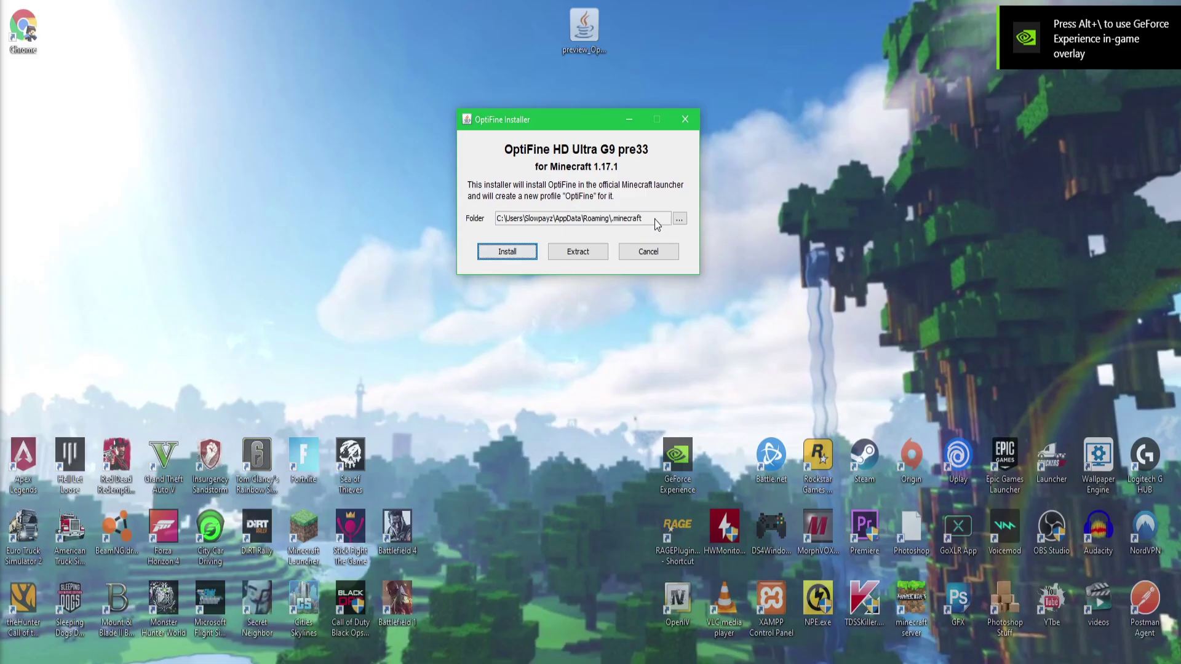
Keep the .minecraft folder, install OptiFine HD Ultra G9 pre33, and acknowledge the success message.
{"action": "left_click", "coordinate": [679, 219]}
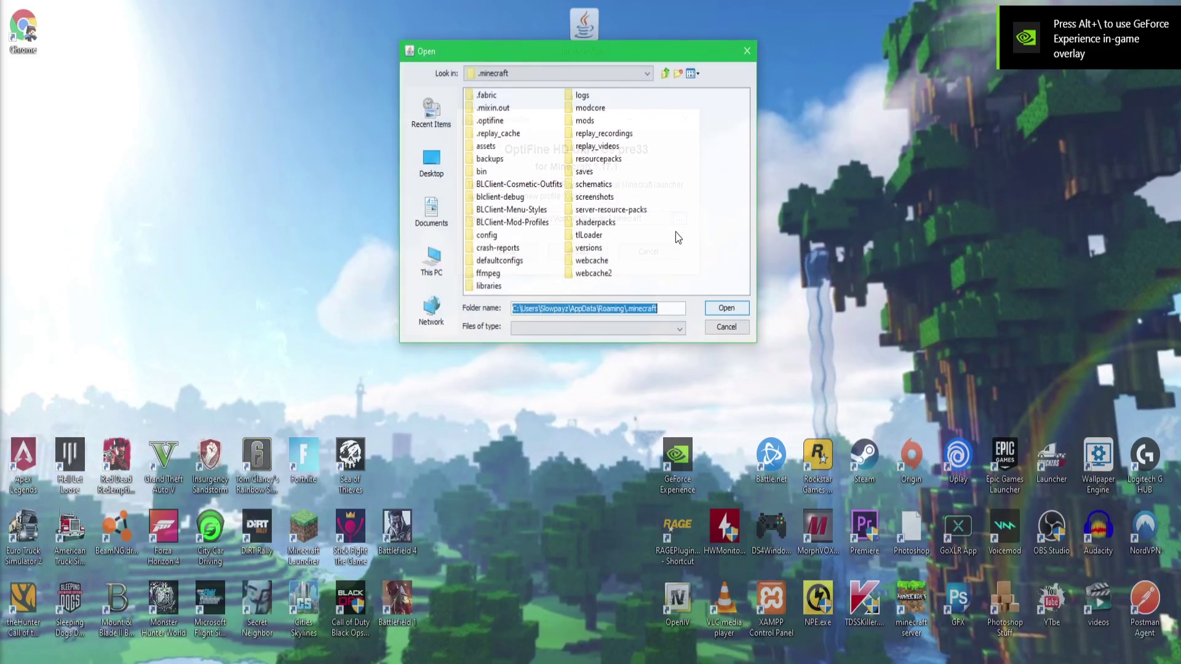
{"action": "left_click", "coordinate": [748, 51]}
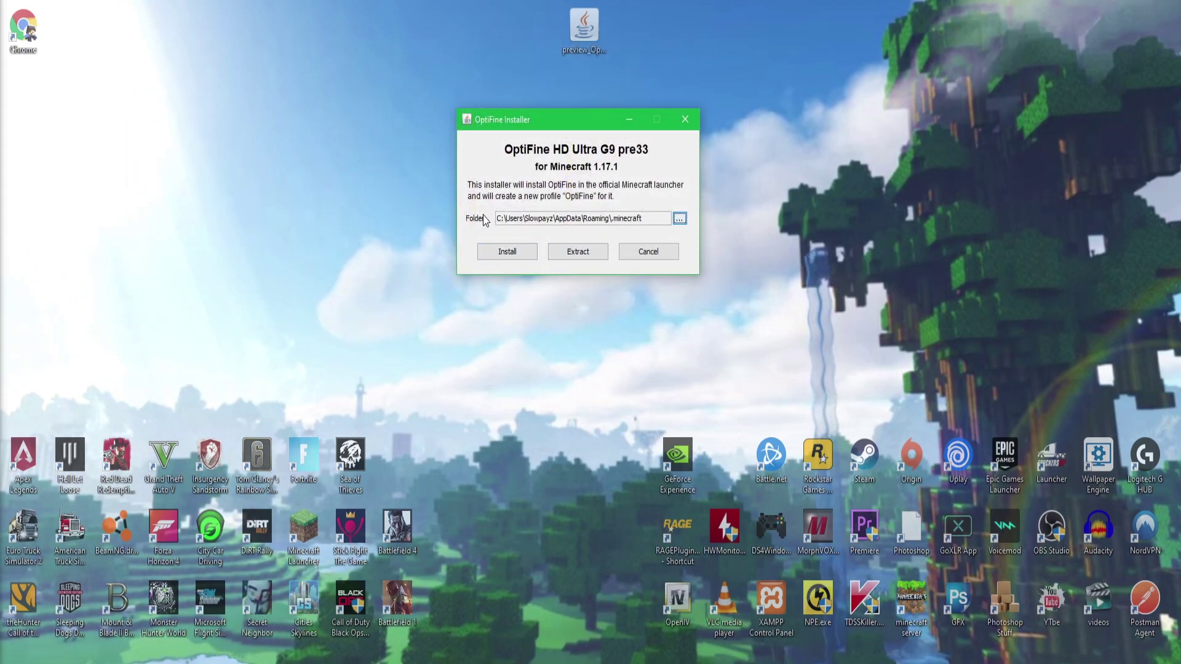
{"action": "left_click", "coordinate": [506, 251]}
{"action": "left_click_drag", "start_coordinate": [561, 278], "coordinate": [549, 128]}
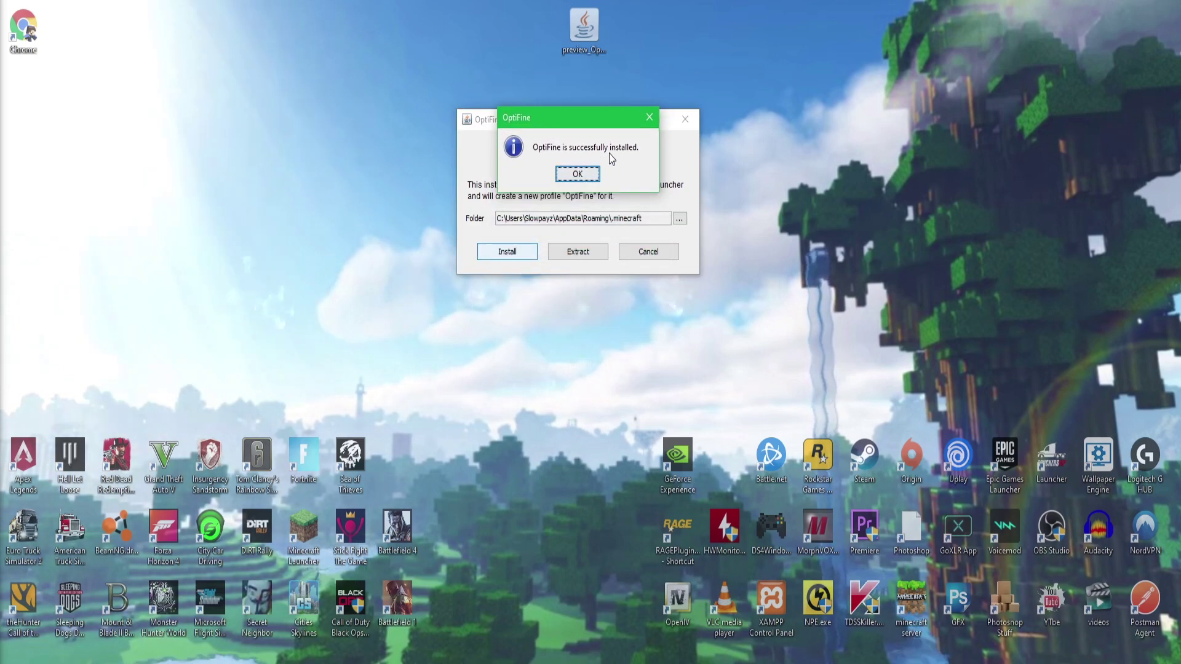
{"action": "left_click", "coordinate": [577, 175]}
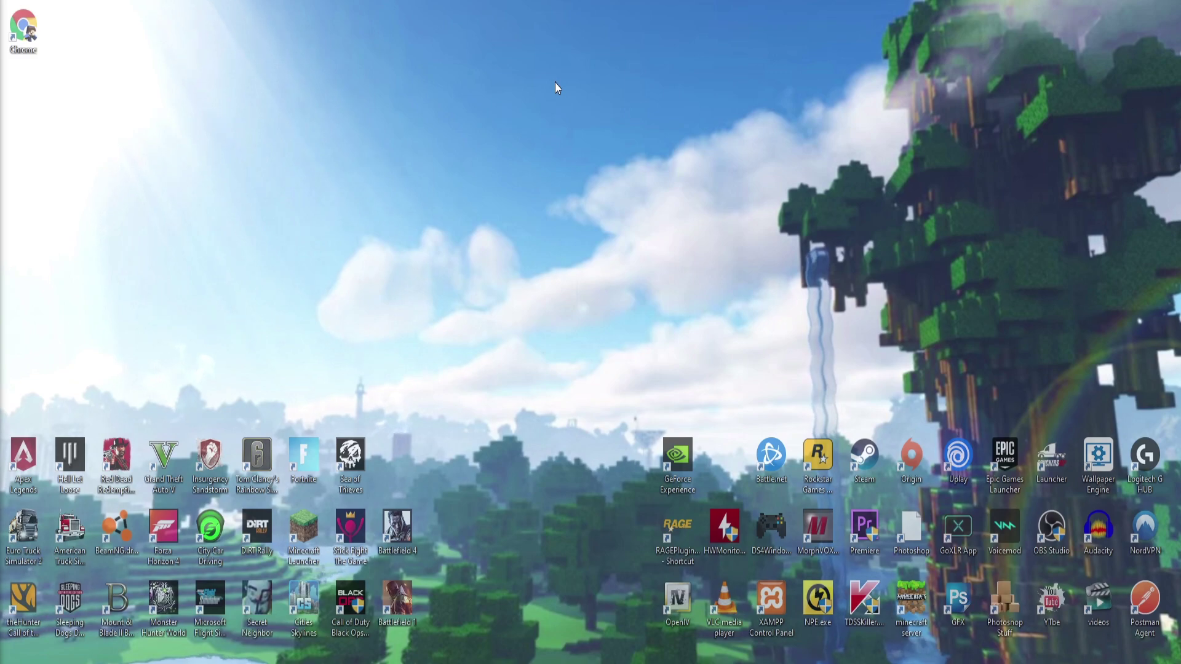
Launch the Minecraft Launcher and list modded installations, with OptiFine 1.17.1 shown on top.
{"action": "double_click", "coordinate": [310, 531]}
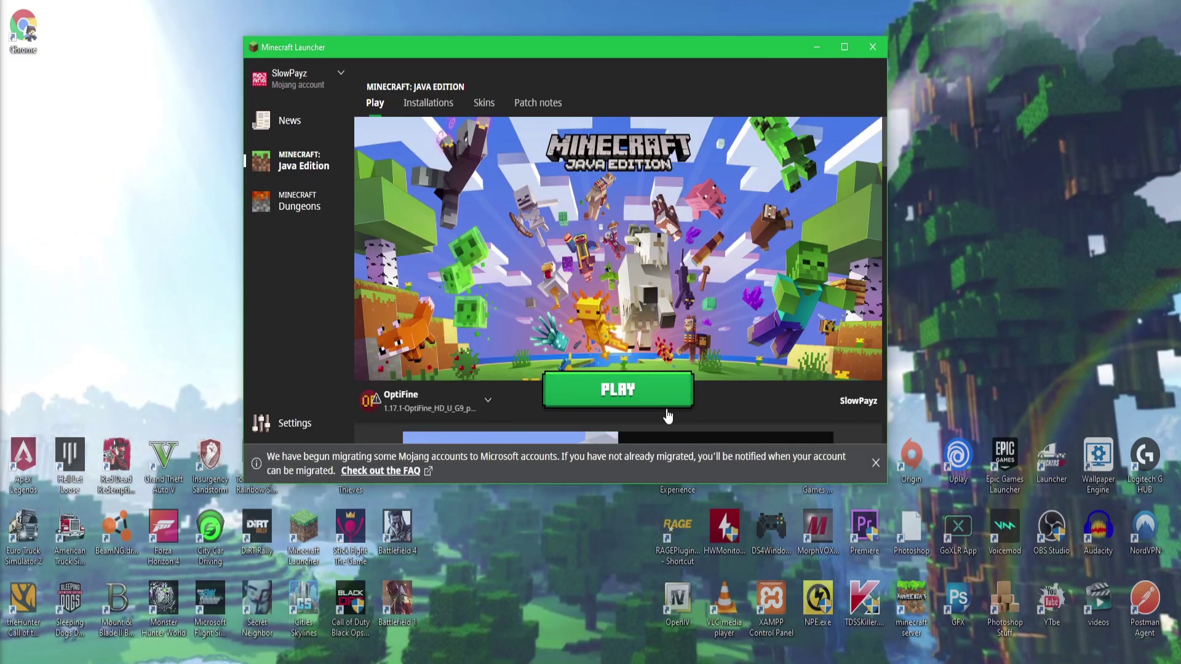
{"action": "left_click", "coordinate": [385, 405]}
{"action": "left_click", "coordinate": [399, 399]}
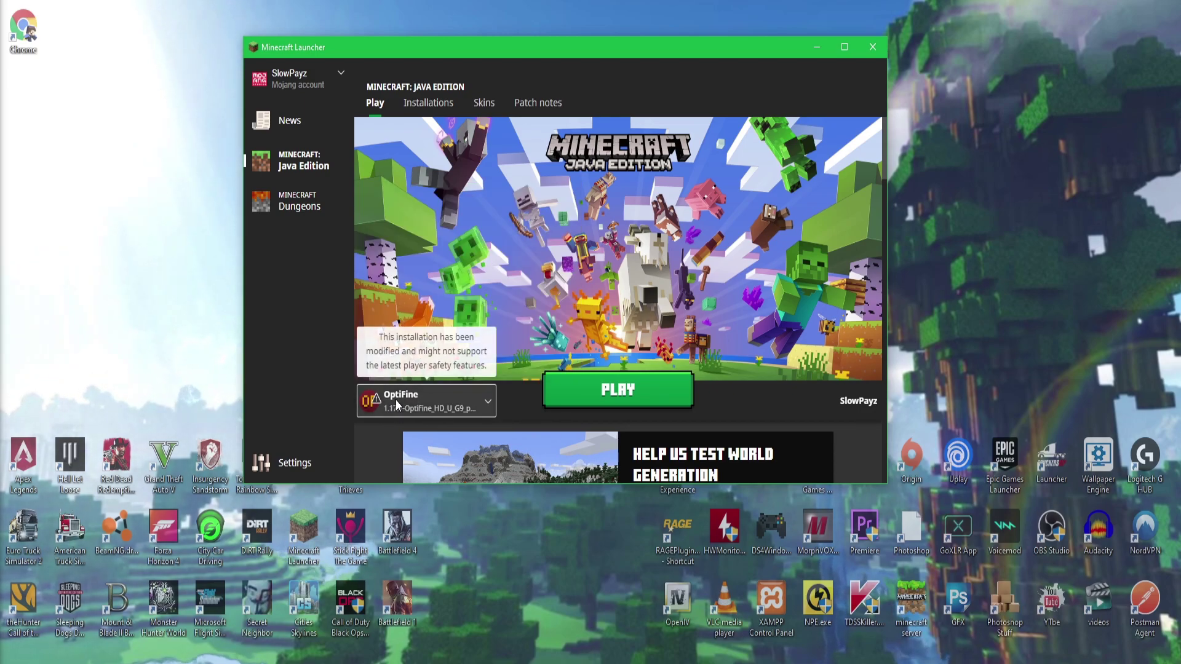
{"action": "left_click", "coordinate": [429, 106]}
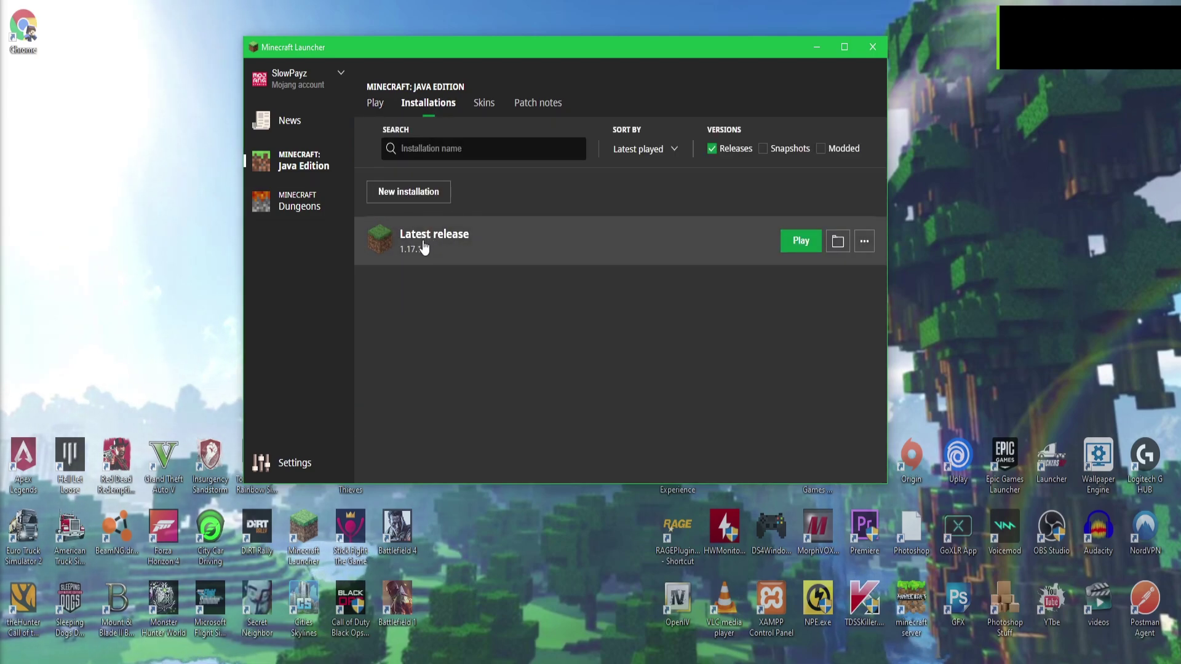
{"action": "left_click", "coordinate": [820, 149]}
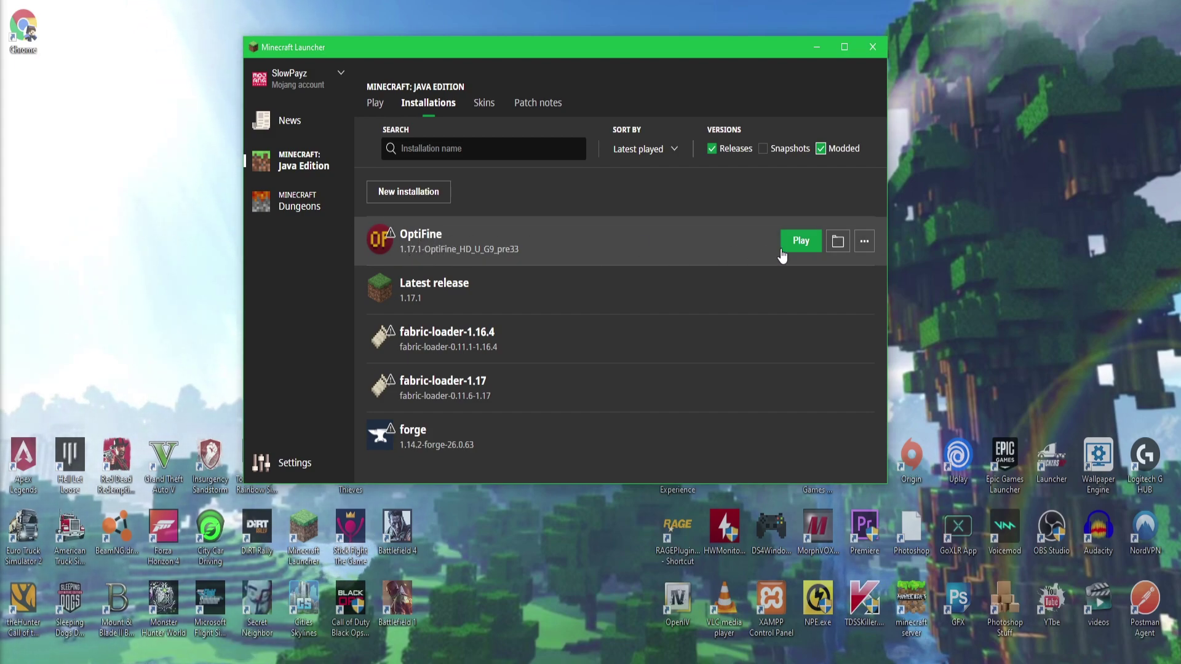
Open the OptiFine installation's edit form and reveal its extra options.
{"action": "left_click", "coordinate": [864, 243]}
{"action": "left_click", "coordinate": [841, 272]}
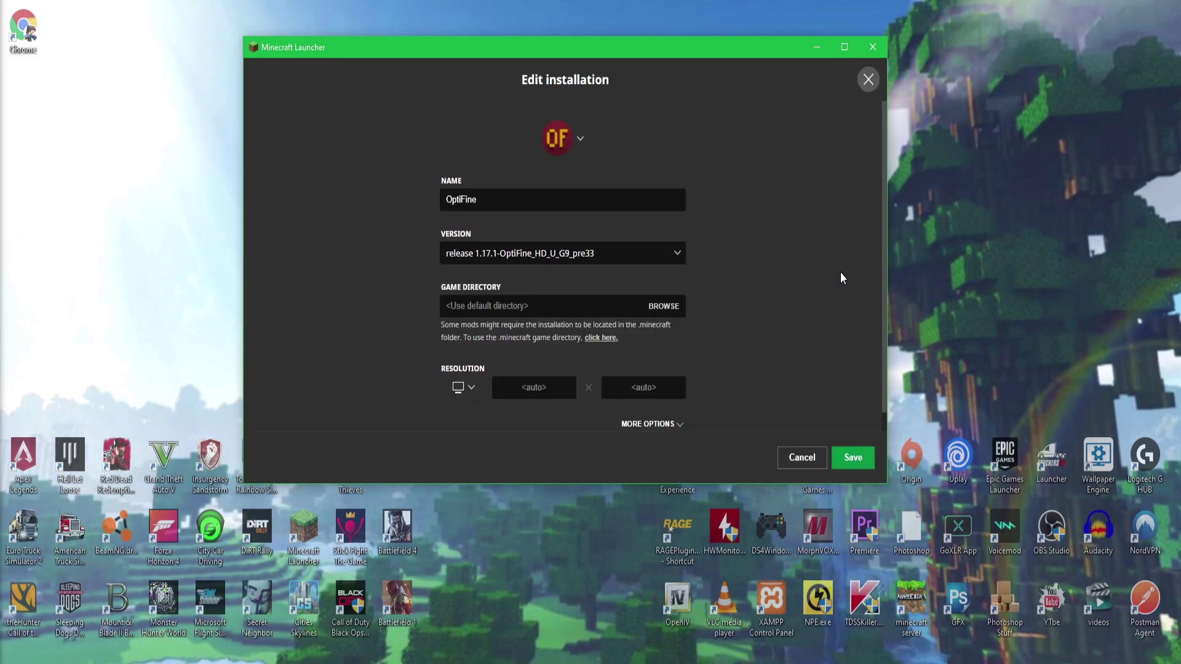
{"action": "left_click", "coordinate": [649, 424]}
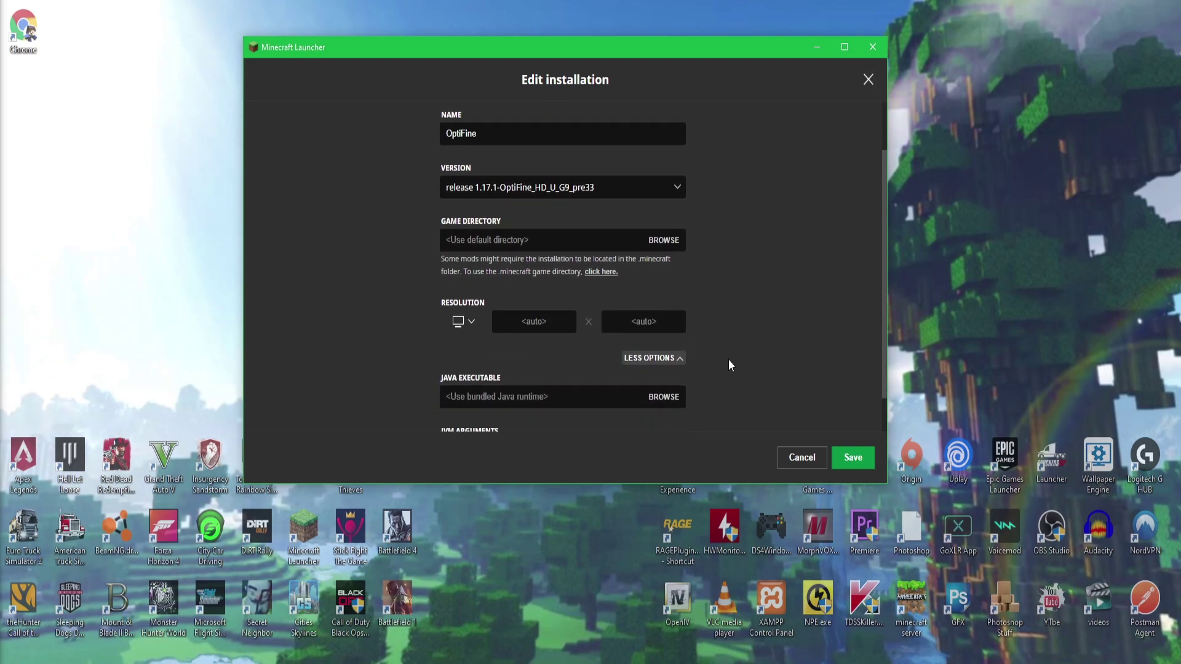
{"action": "scroll", "coordinate": [729, 360], "scroll_direction": "down", "scroll_amount": 1}
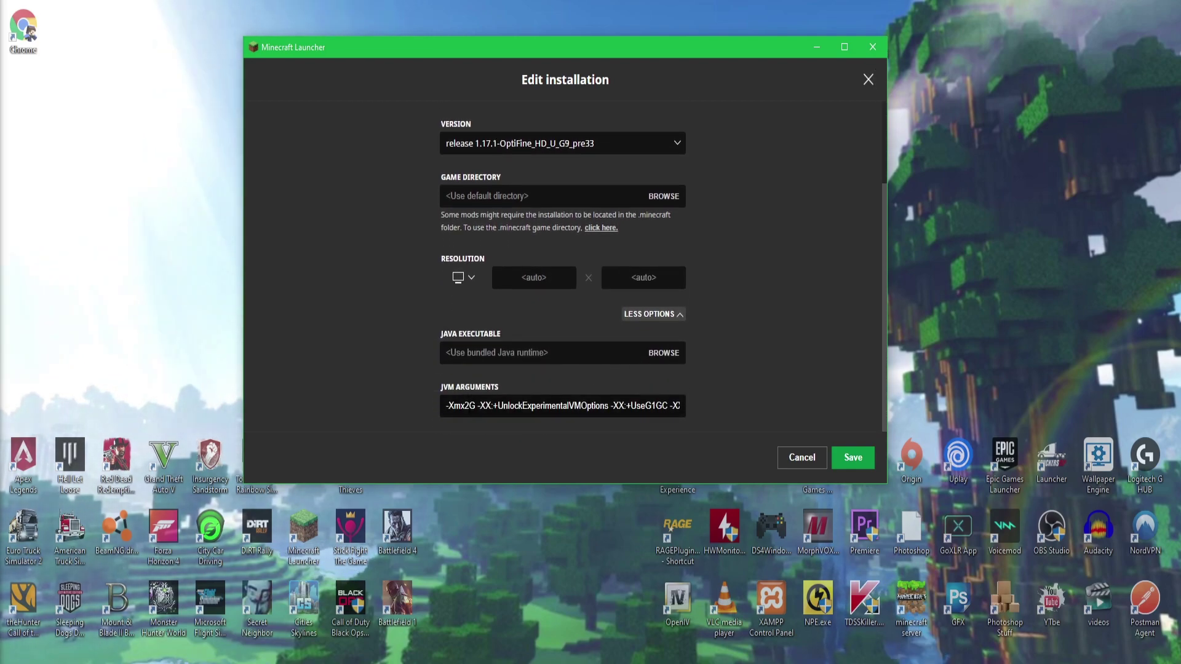
Change the JVM arguments memory value from -Xmx2G to -Xmx4G.
{"action": "left_click", "coordinate": [467, 406]}
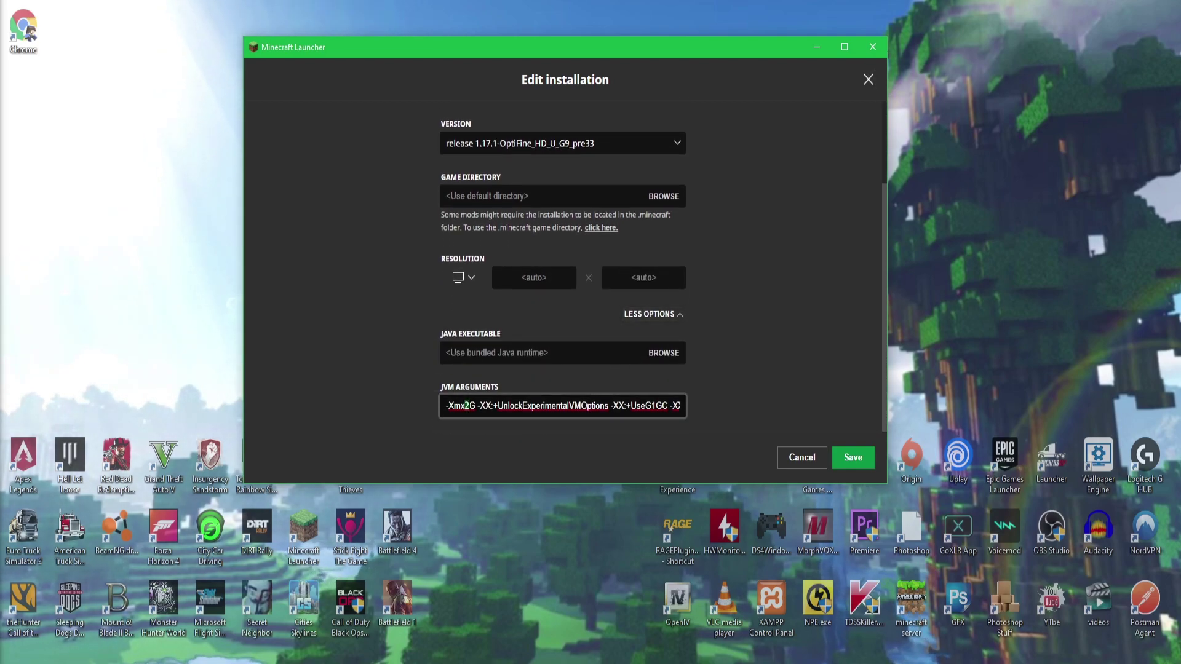
{"action": "type", "text": "4"}
{"action": "left_click", "coordinate": [414, 392]}
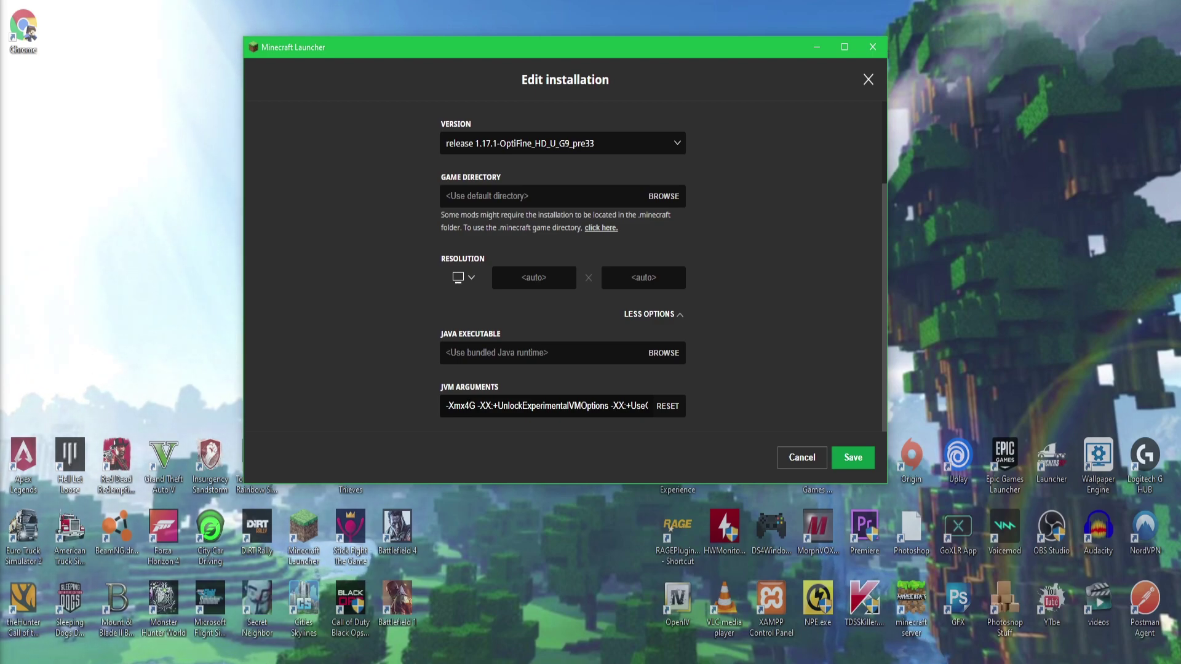
{"action": "left_click", "coordinate": [545, 406]}
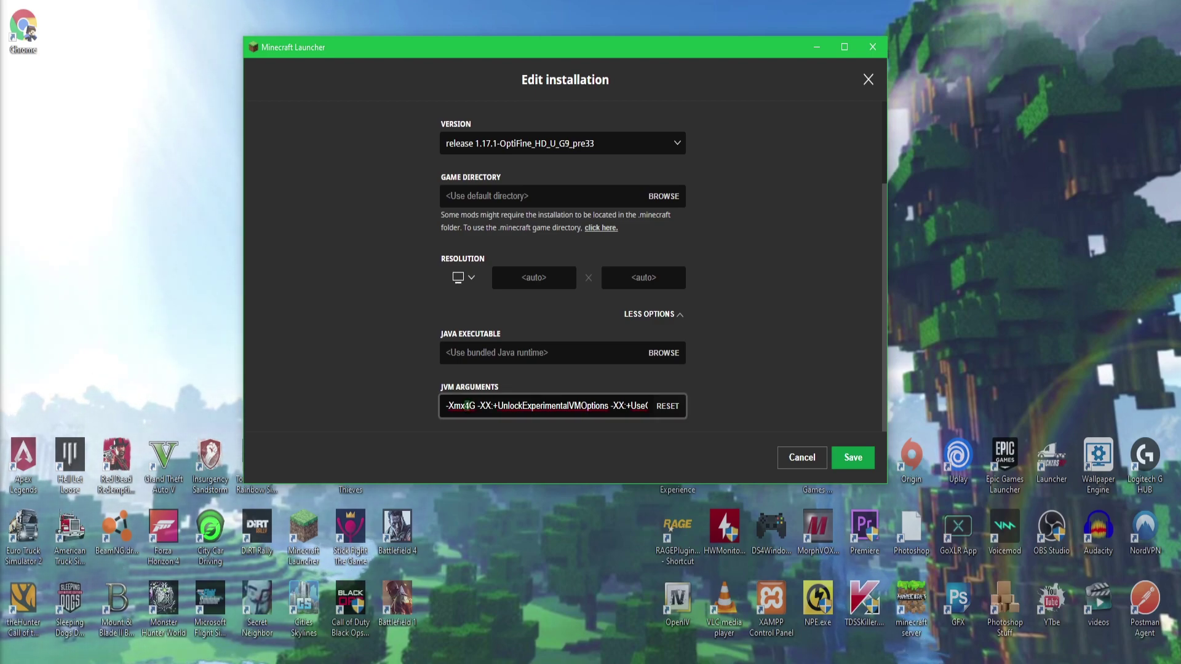
{"action": "left_click", "coordinate": [470, 406]}
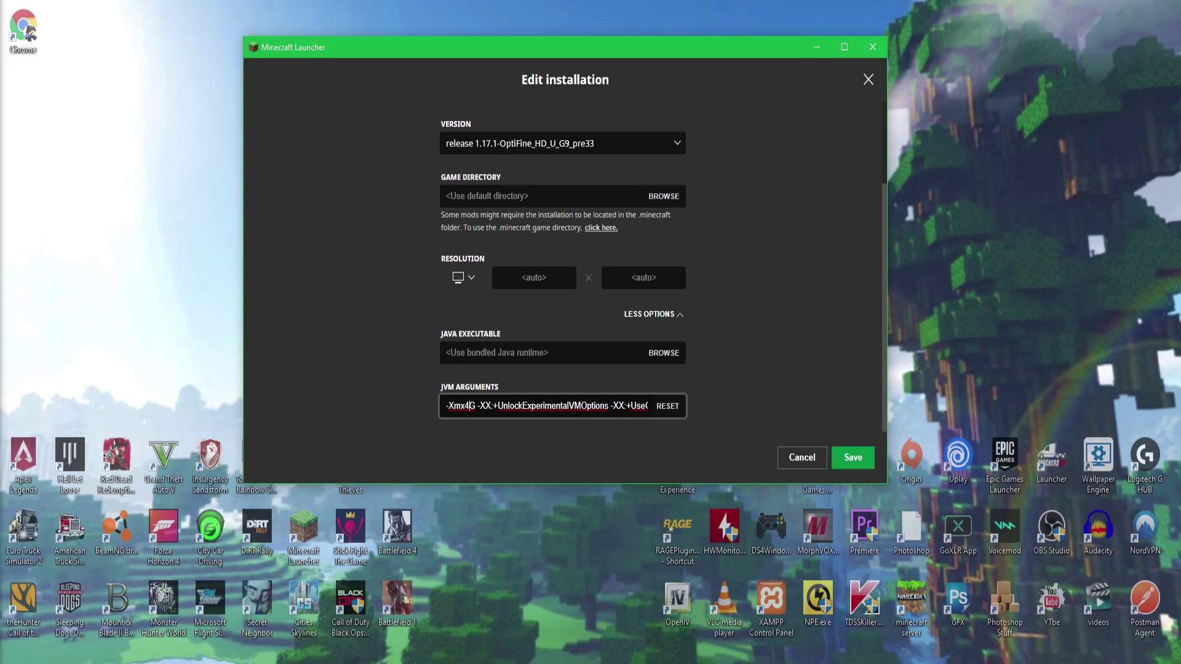
{"action": "right_click", "coordinate": [746, 662]}
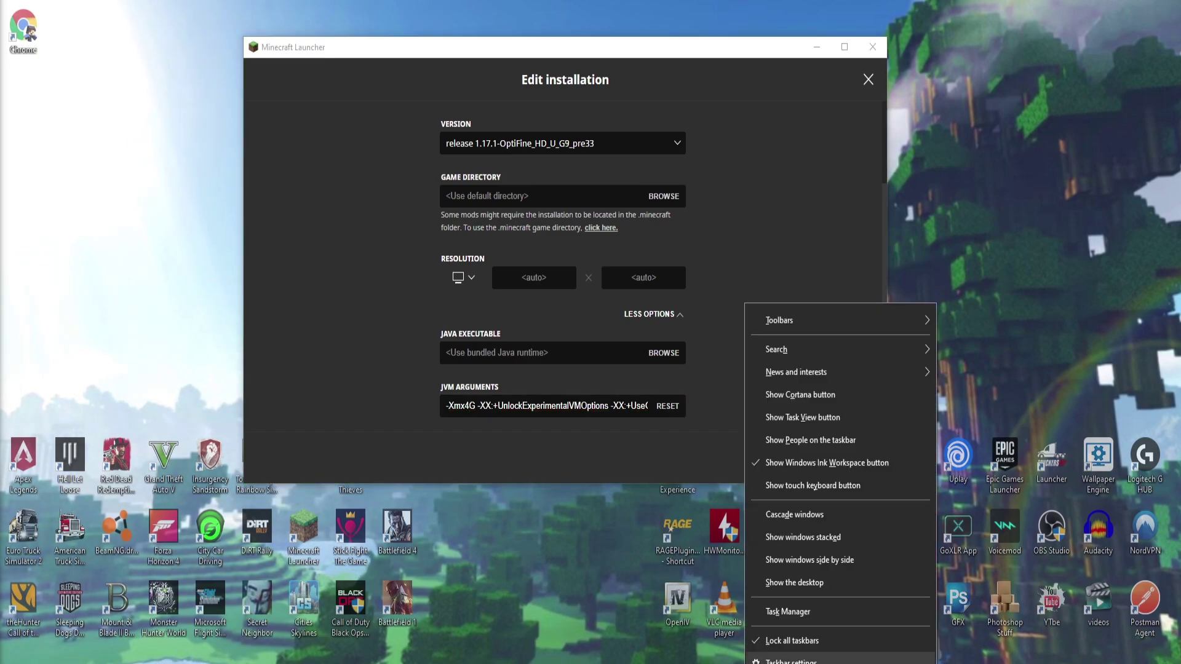
Check Task Manager's Memory page (16.0 GB installed), then return to the Edit installation dialog.
{"action": "left_click", "coordinate": [786, 613]}
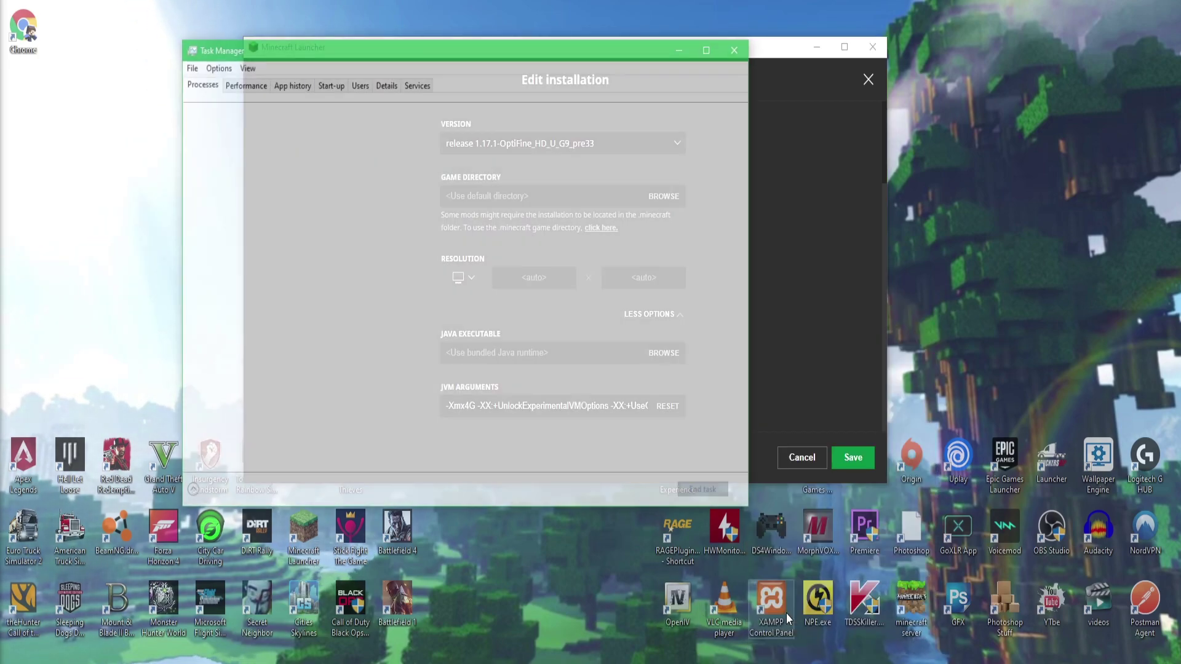
{"action": "left_click", "coordinate": [234, 85]}
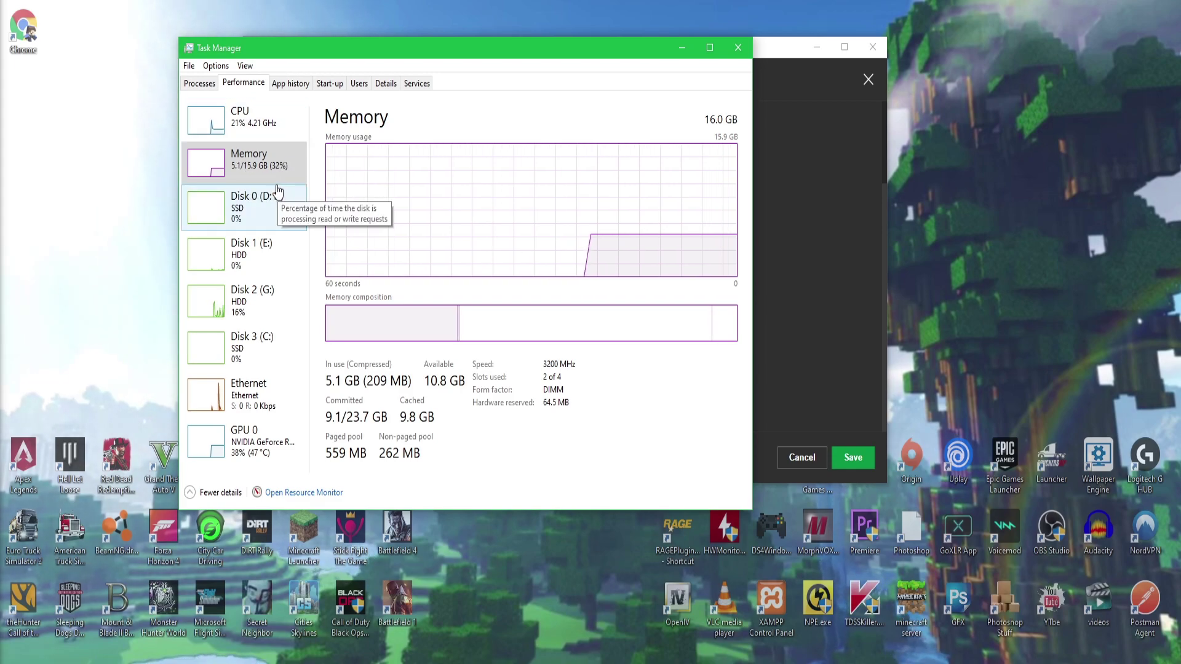
{"action": "left_click_drag", "start_coordinate": [311, 50], "coordinate": [359, 58]}
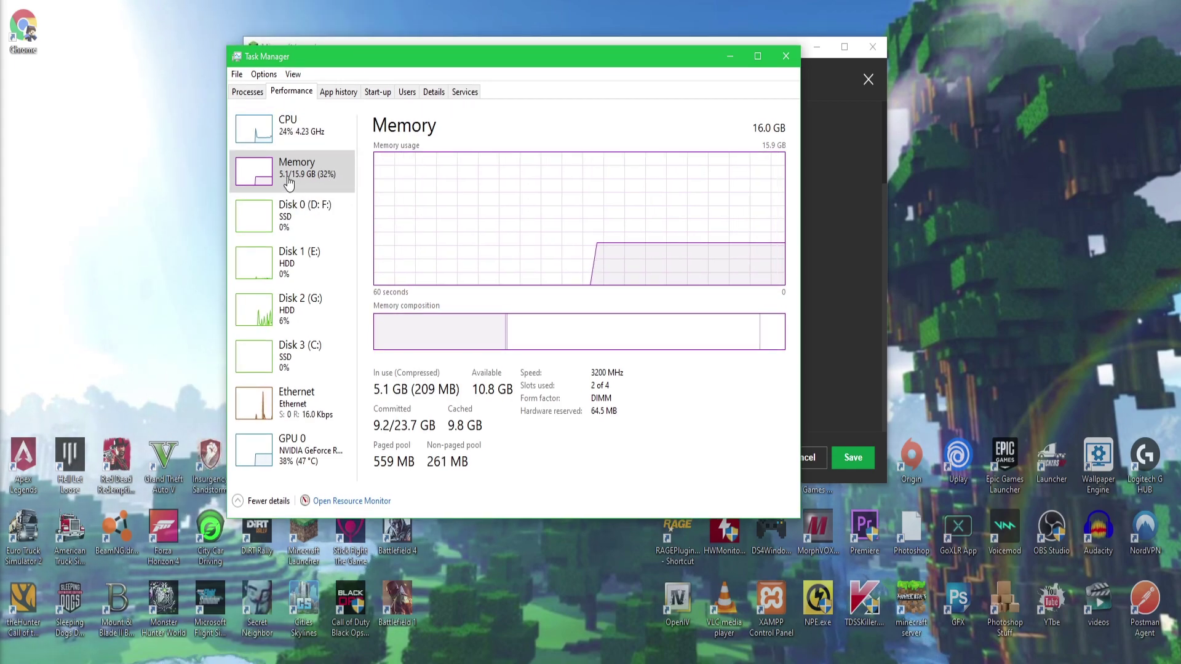
{"action": "key", "text": "alt+Tab"}
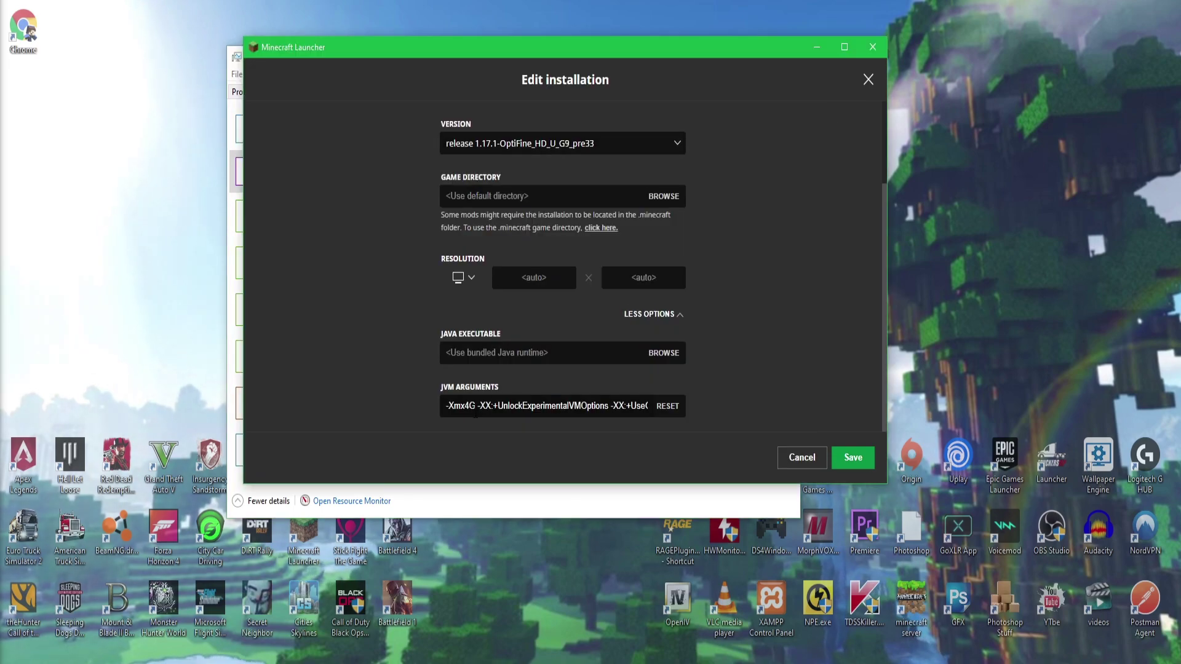
Place Task Manager's memory page beside the launcher's -Xmx4G JVM argument for comparison.
{"action": "left_click", "coordinate": [467, 406]}
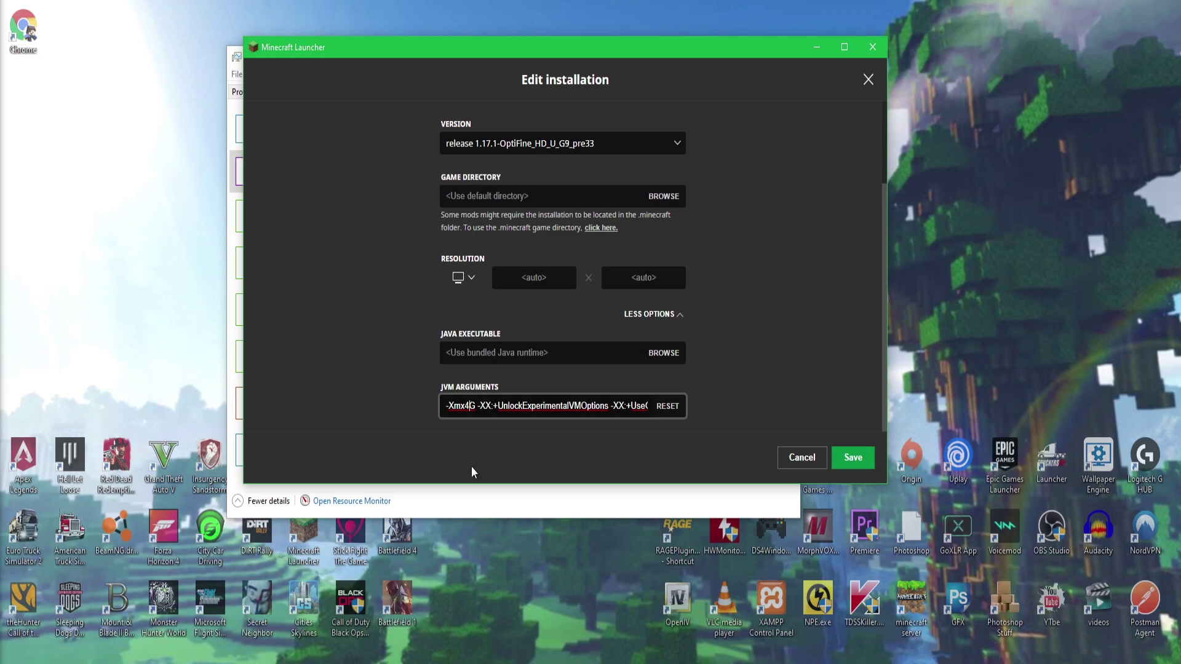
{"action": "left_click", "coordinate": [496, 511]}
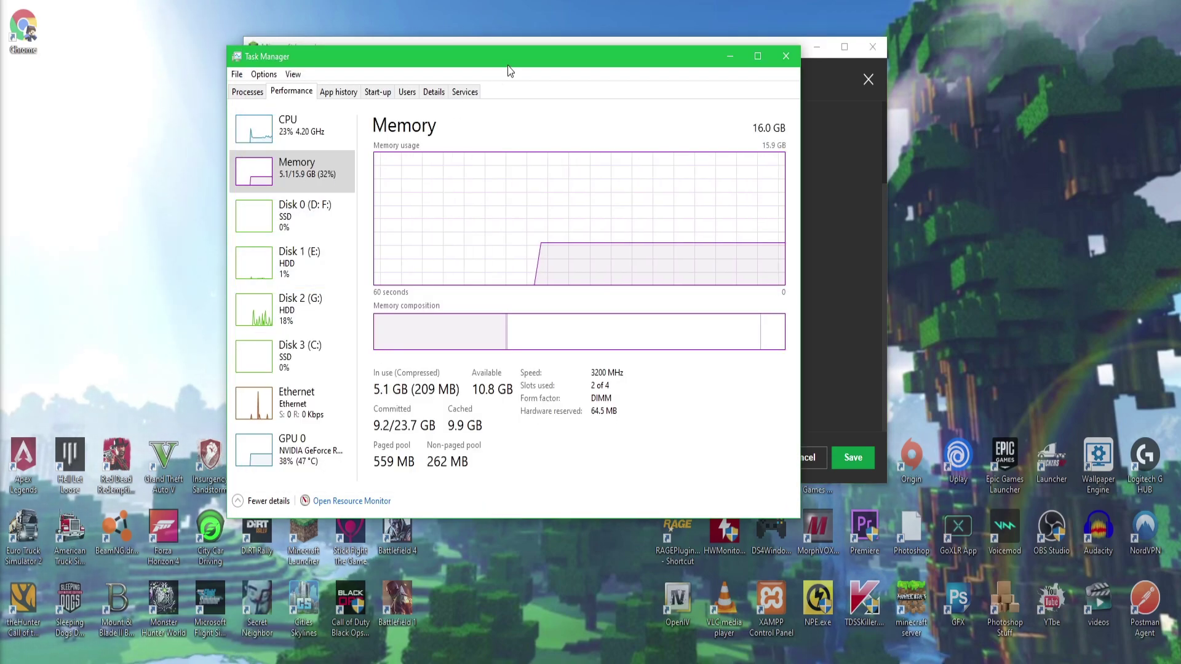
{"action": "left_click_drag", "start_coordinate": [513, 57], "coordinate": [367, 57]}
{"action": "left_click", "coordinate": [708, 105]}
{"action": "left_click_drag", "start_coordinate": [471, 405], "coordinate": [465, 406]}
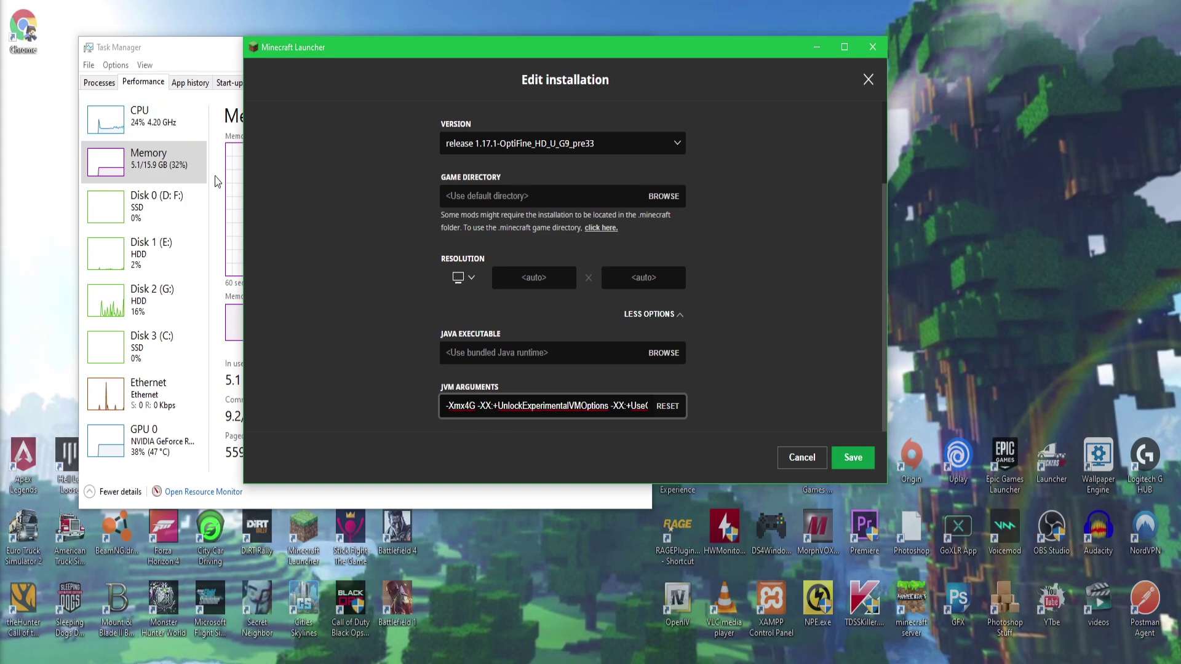
{"action": "left_click", "coordinate": [187, 50]}
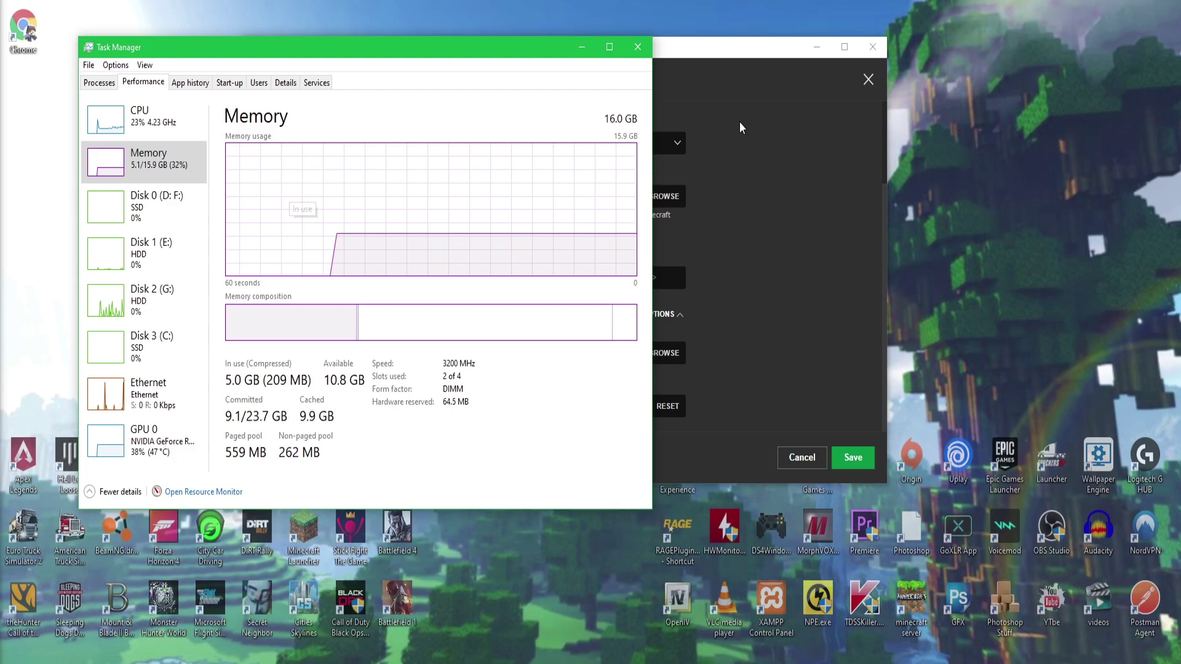
{"action": "key", "text": "alt+Tab"}
Try -Xmx2G and -Xmx3G, settle on -Xmx4G, and save the installation.
{"action": "left_click", "coordinate": [466, 406]}
{"action": "key", "text": "BackSpace"}
{"action": "type", "text": "2"}
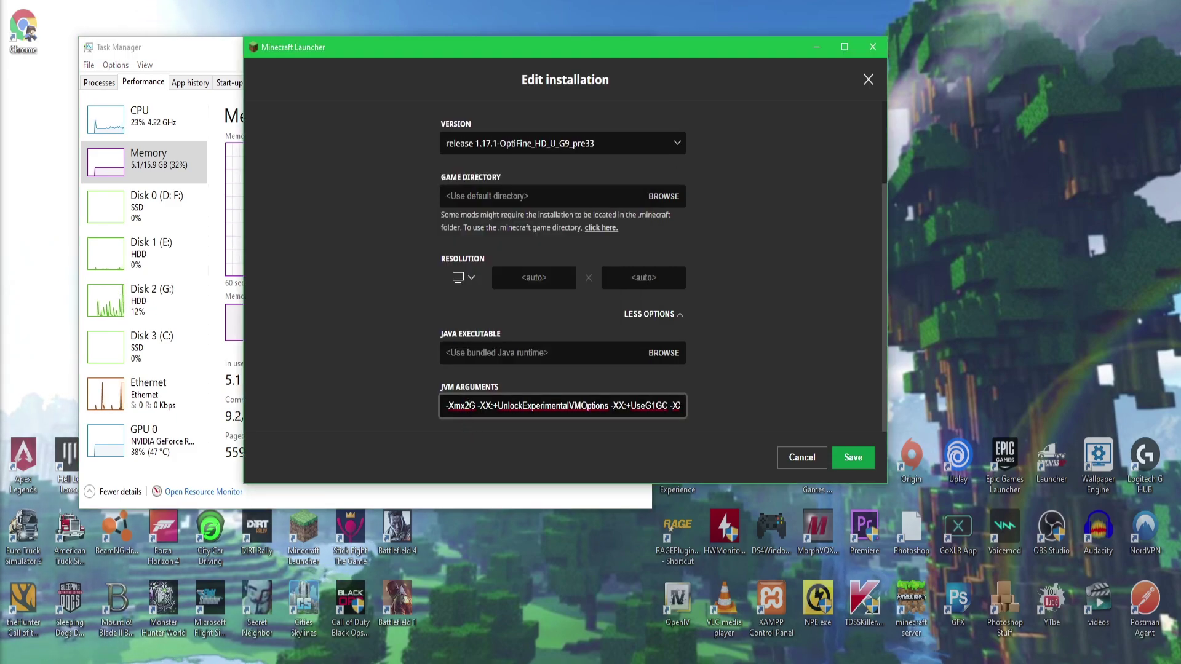
{"action": "key", "text": "shift+Left"}
{"action": "type", "text": "3"}
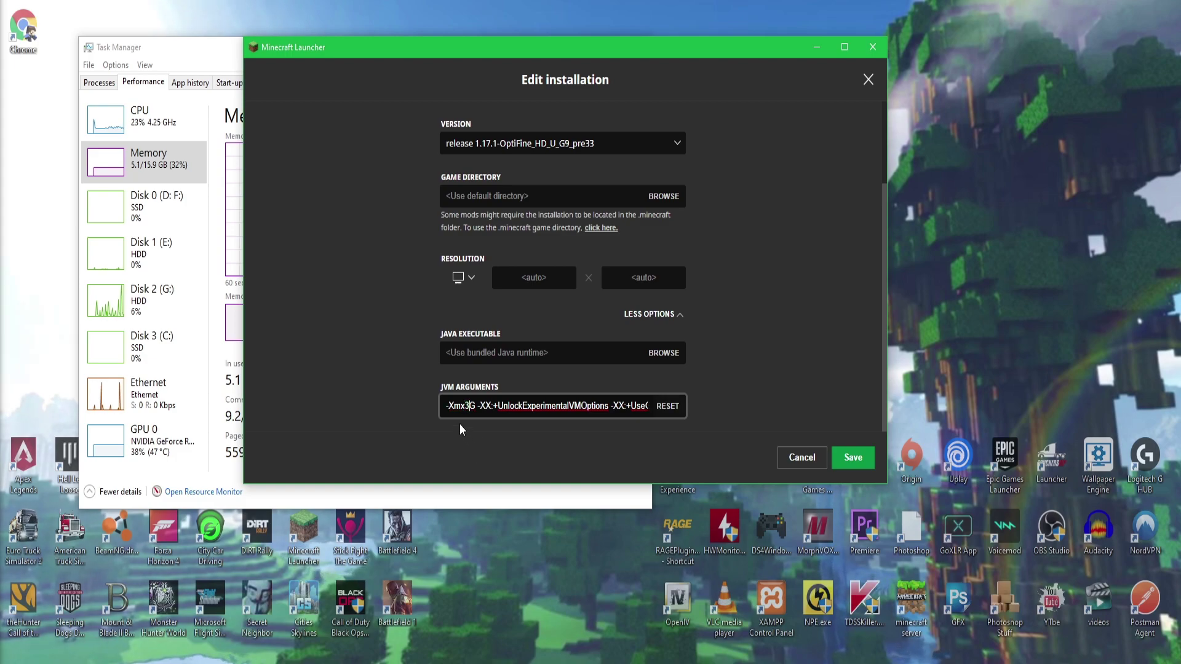
{"action": "key", "text": "BackSpace"}
{"action": "type", "text": "4"}
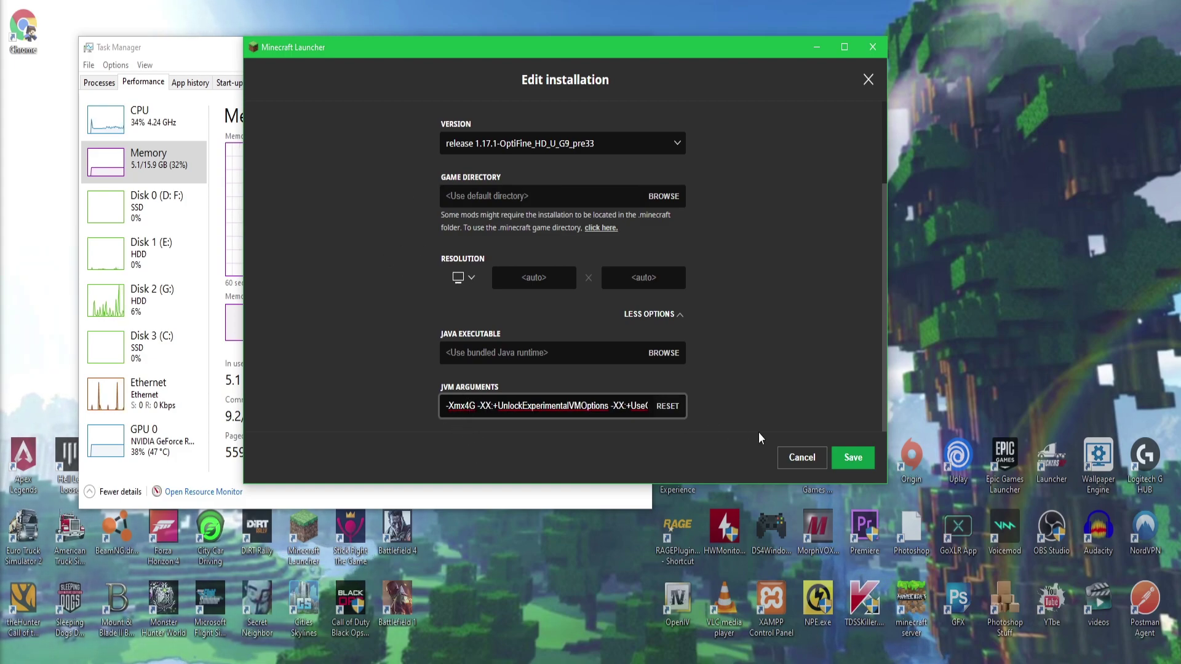
{"action": "left_click", "coordinate": [854, 458]}
Play the OptiFine 1.17.1 profile, accepting the modified-installation risk warning.
{"action": "left_click", "coordinate": [374, 104]}
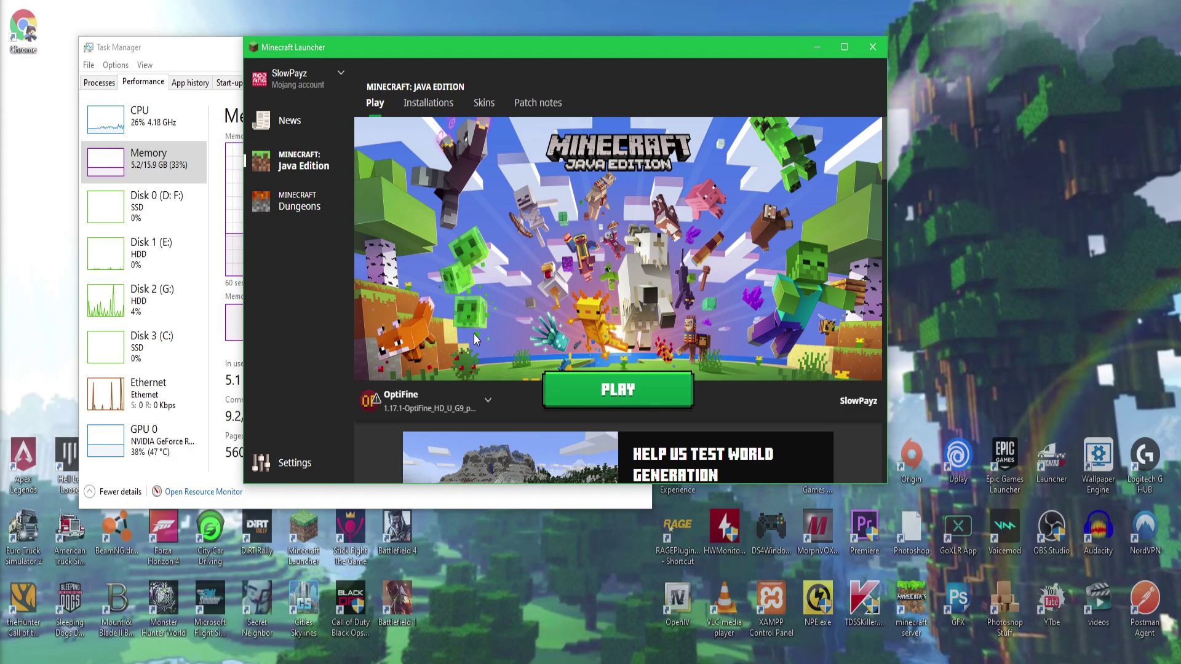
{"action": "left_click", "coordinate": [628, 392]}
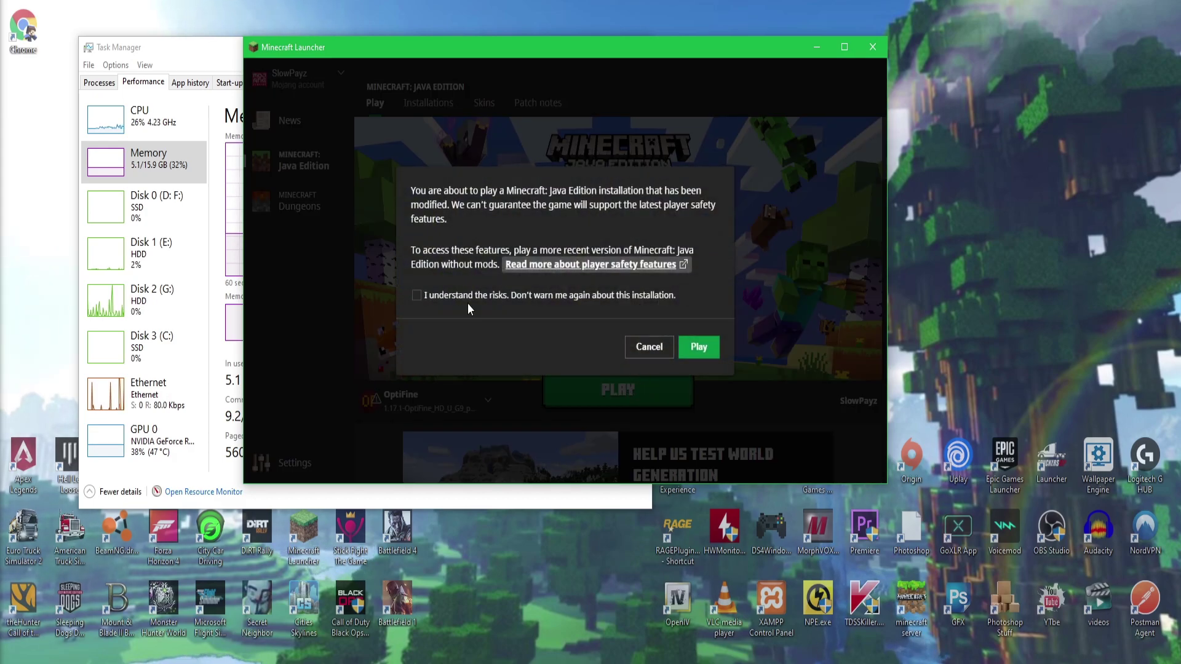
{"action": "left_click", "coordinate": [417, 296]}
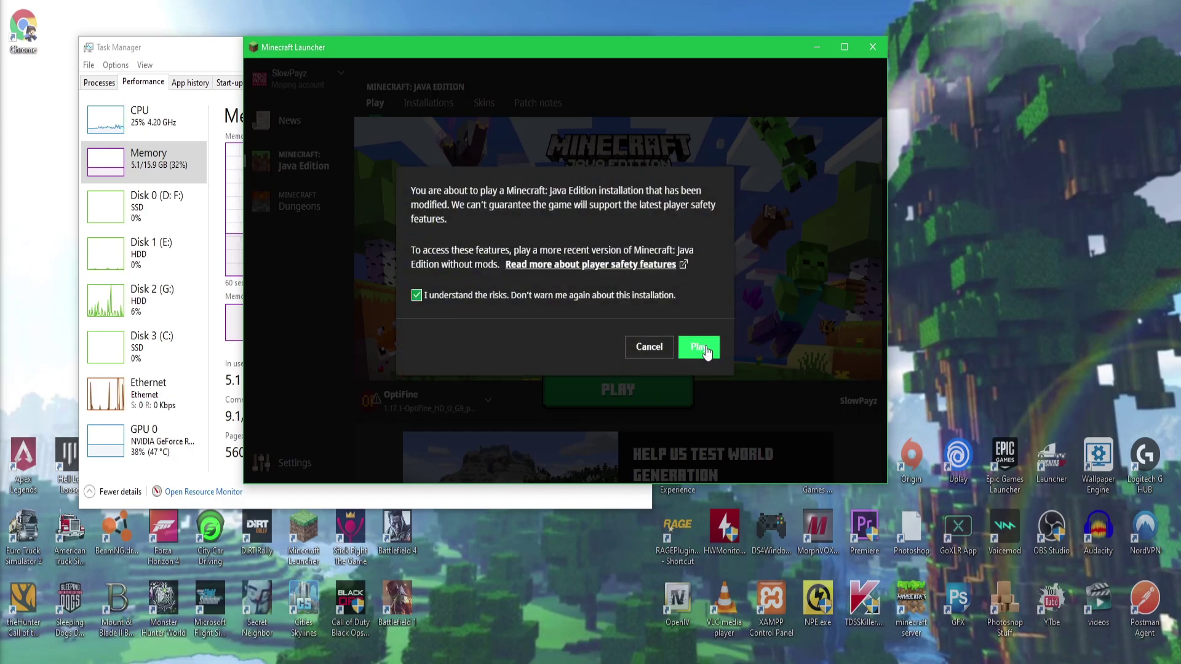
{"action": "left_click", "coordinate": [699, 346]}
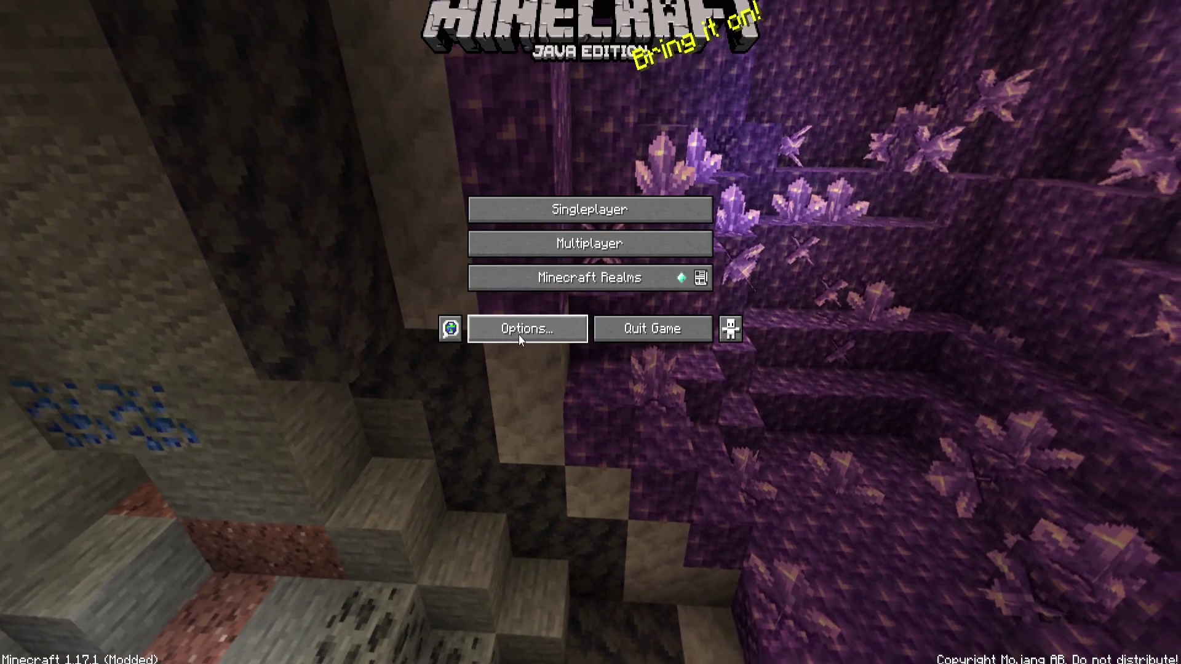
In Video Settings, set Render Distance to 16 chunks and Max Framerate to Unlimited.
{"action": "left_click", "coordinate": [518, 335]}
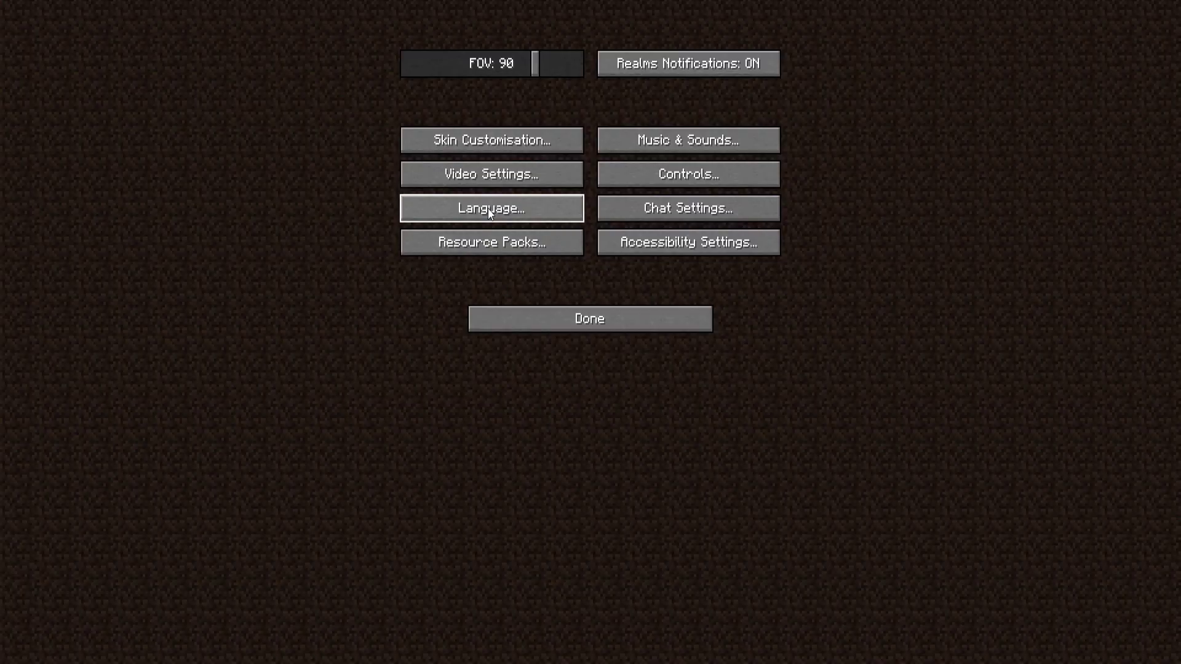
{"action": "left_click", "coordinate": [484, 178]}
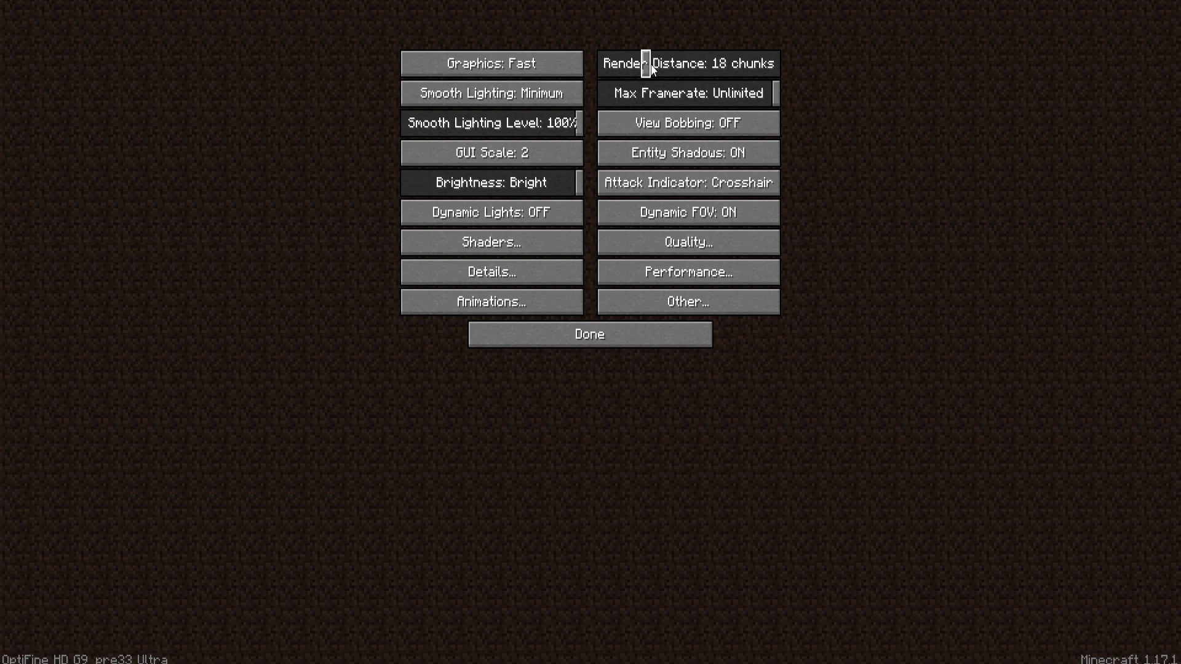
{"action": "left_click_drag", "start_coordinate": [652, 68], "coordinate": [799, 63]}
{"action": "left_click_drag", "start_coordinate": [744, 66], "coordinate": [641, 70]}
{"action": "left_click_drag", "start_coordinate": [771, 91], "coordinate": [870, 102]}
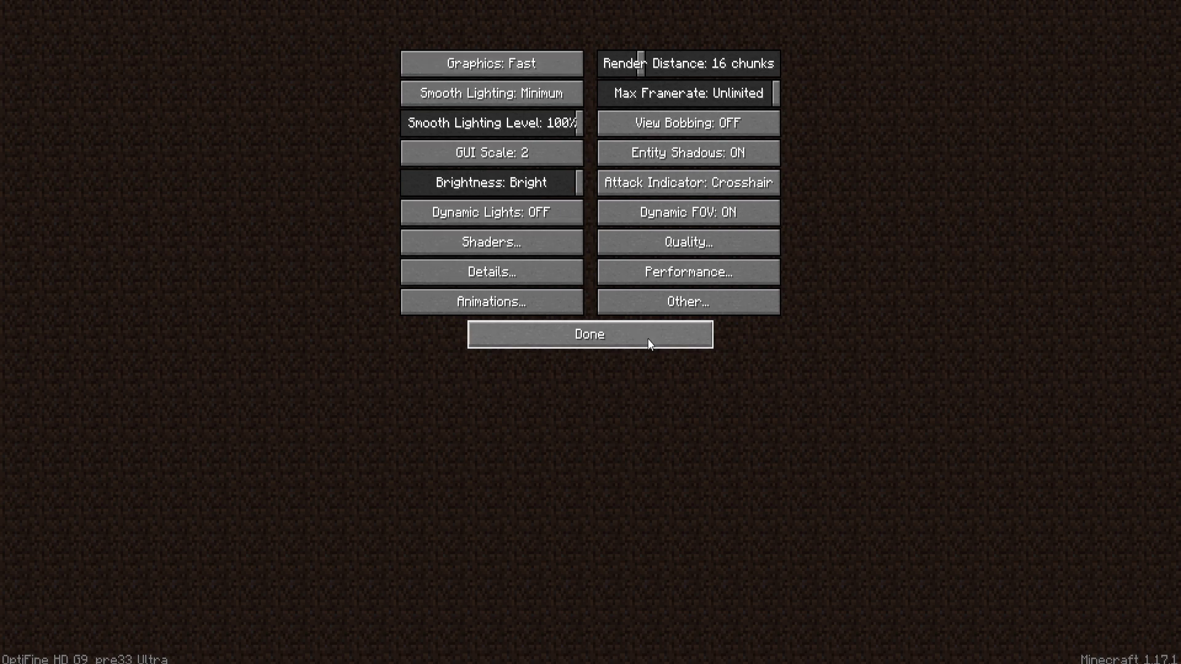
{"action": "left_click", "coordinate": [585, 338]}
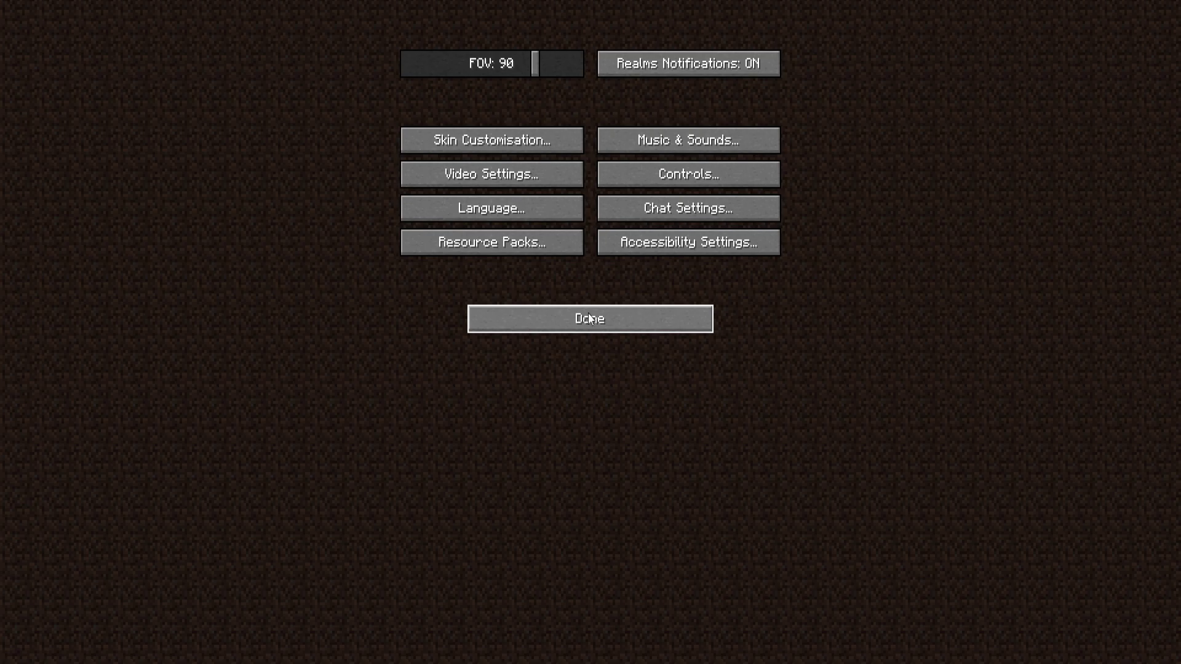
Look through the Controls key bindings, noting Zoom bound to F, and return to the title screen.
{"action": "left_click", "coordinate": [592, 320]}
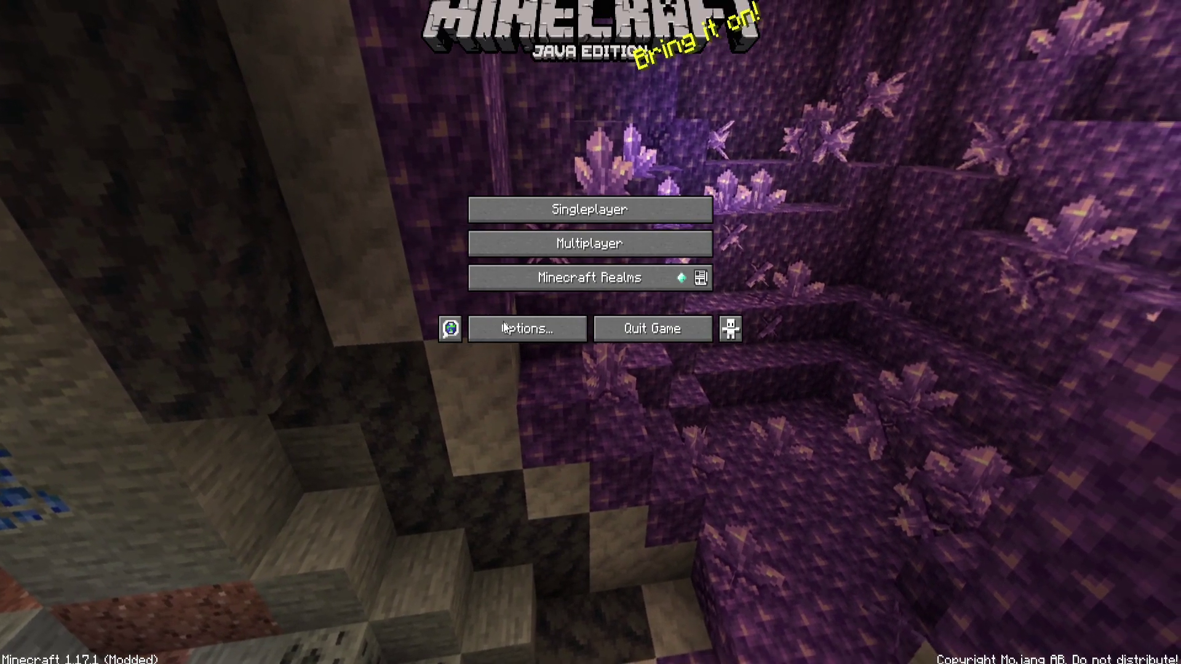
{"action": "left_click", "coordinate": [520, 331]}
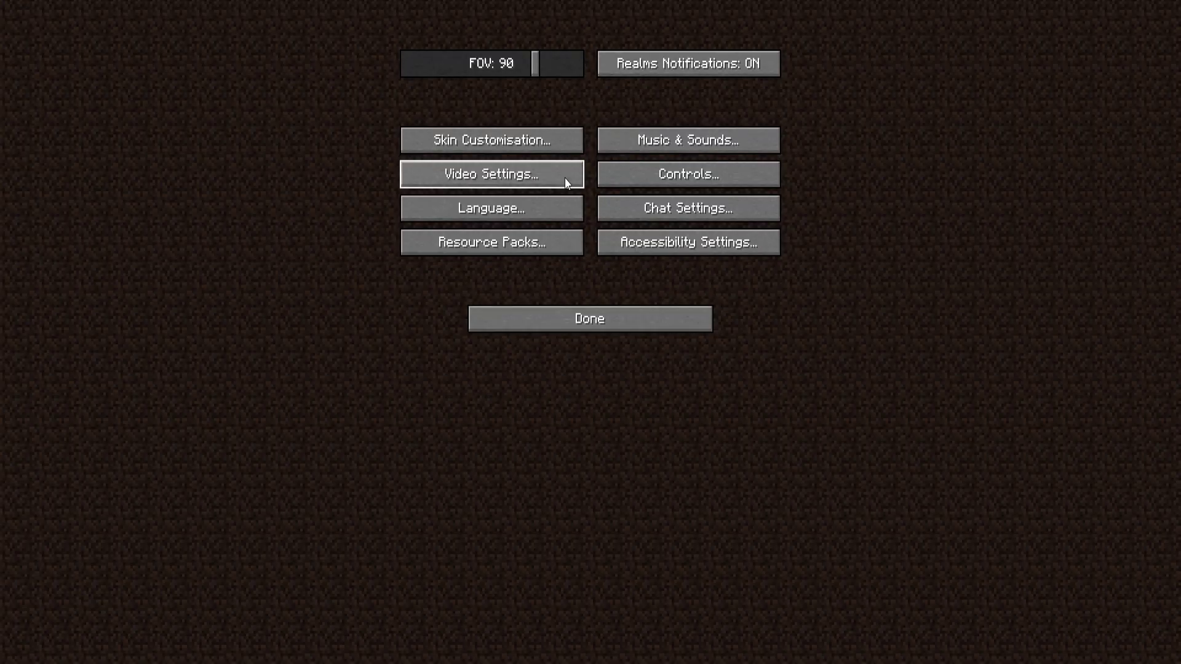
{"action": "left_click", "coordinate": [662, 179]}
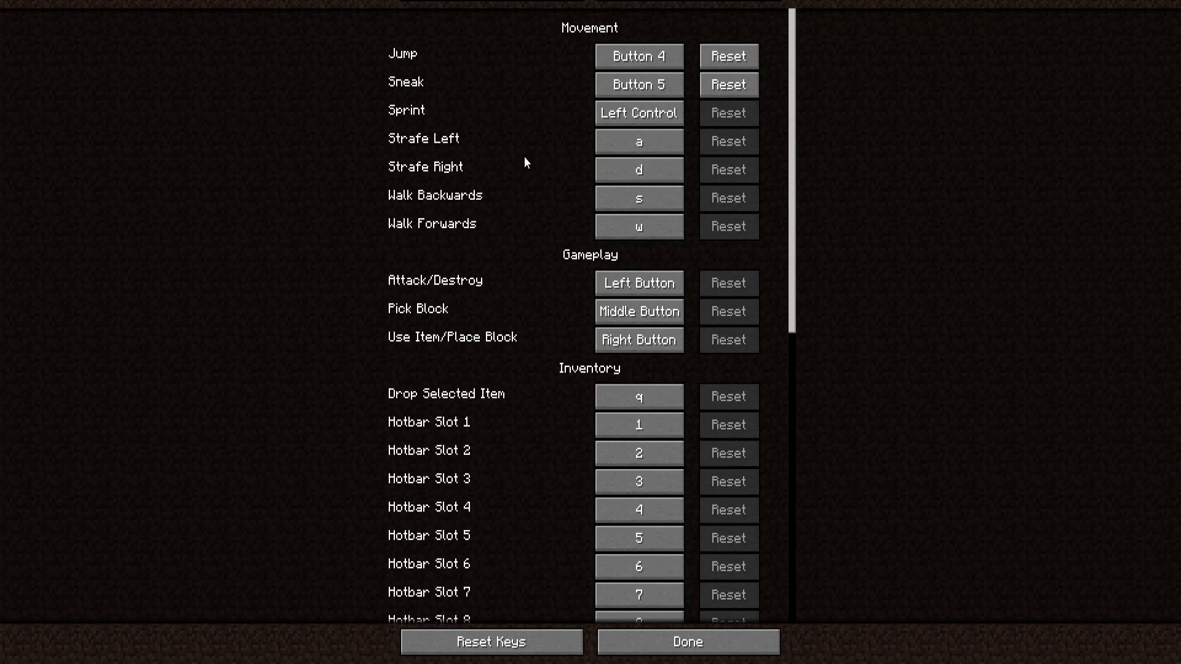
{"action": "scroll", "coordinate": [794, 117], "scroll_direction": "down", "scroll_amount": 1}
{"action": "left_click_drag", "start_coordinate": [785, 203], "coordinate": [784, 456]}
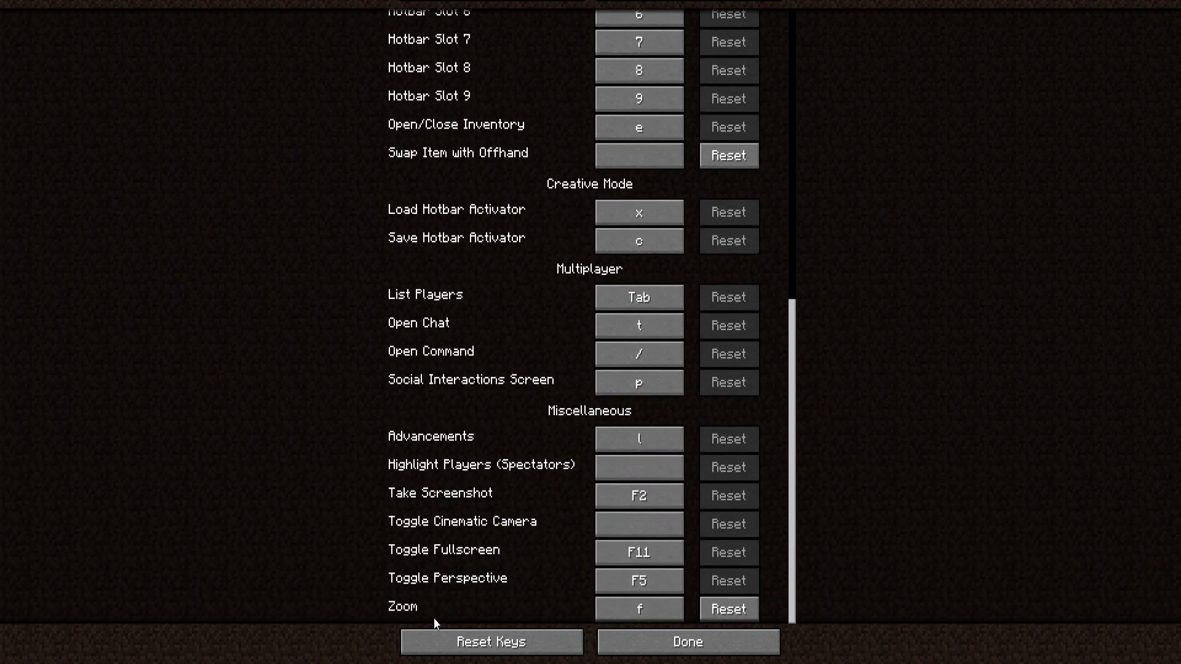
{"action": "left_click", "coordinate": [683, 641]}
{"action": "left_click", "coordinate": [569, 325]}
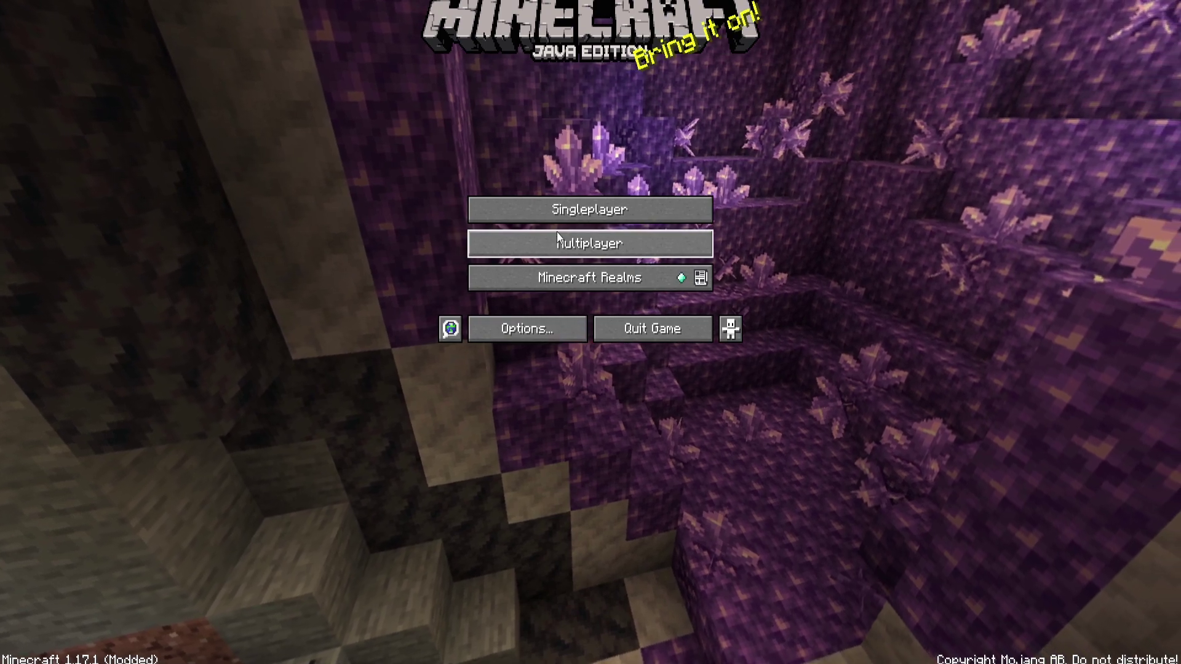
Load New World from Singleplayer and press F5 for a front-facing third-person view.
{"action": "left_click", "coordinate": [550, 216]}
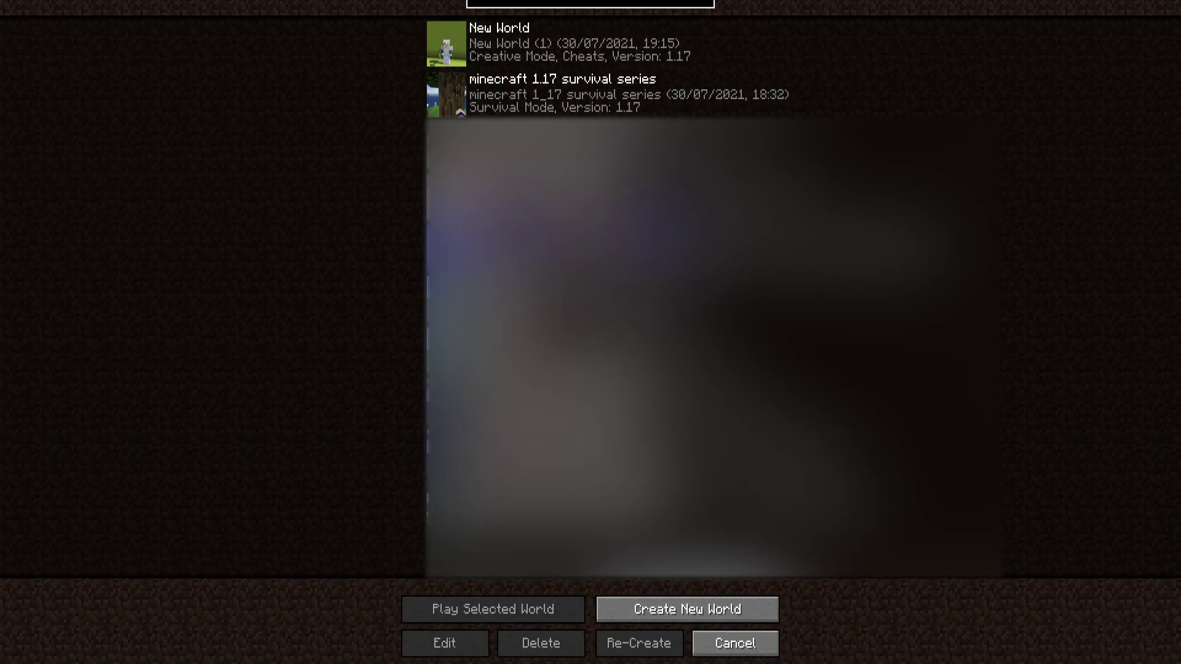
{"action": "left_click", "coordinate": [453, 47]}
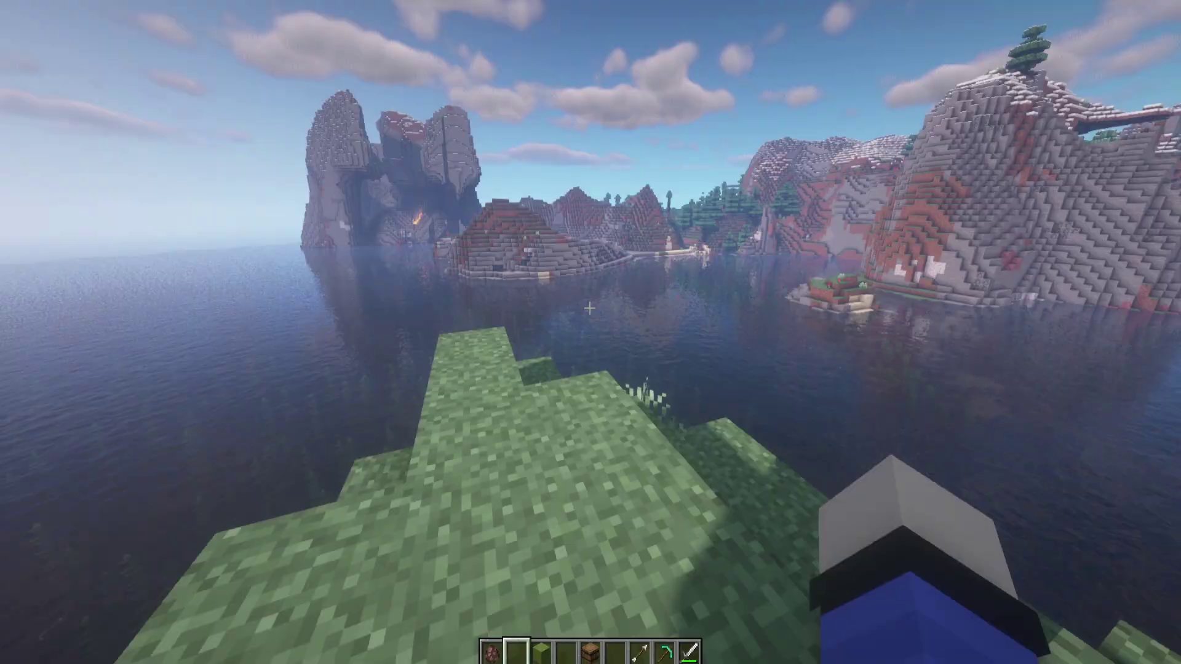
{"action": "key", "text": "F5"}
{"action": "key", "text": "F5"}
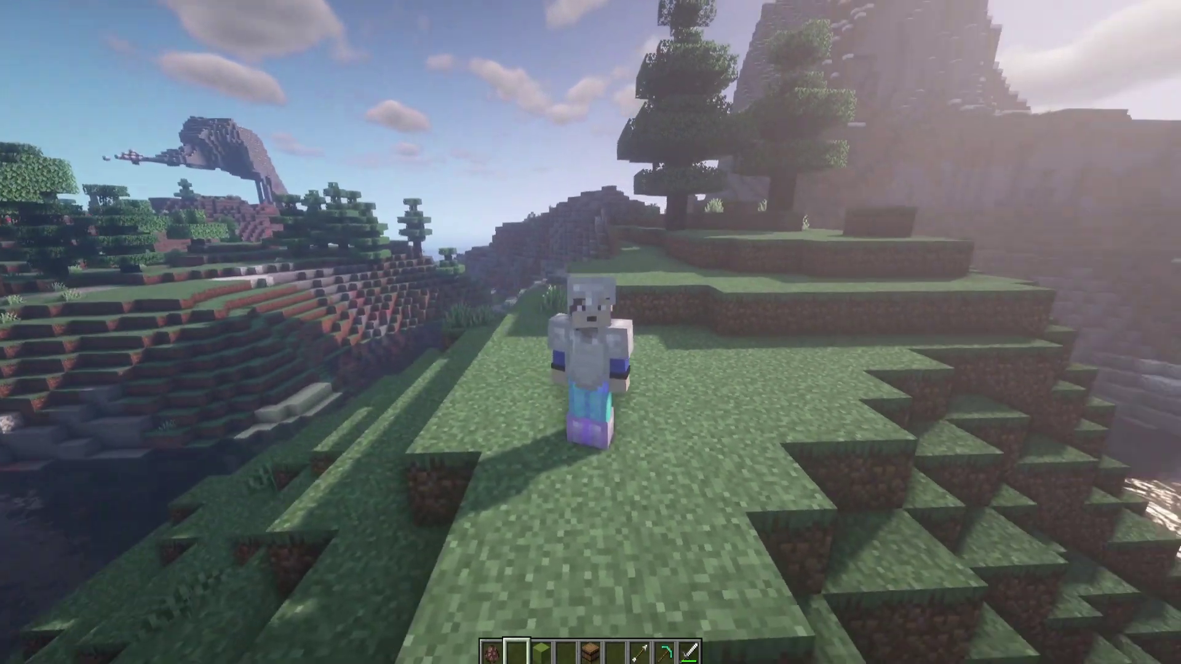